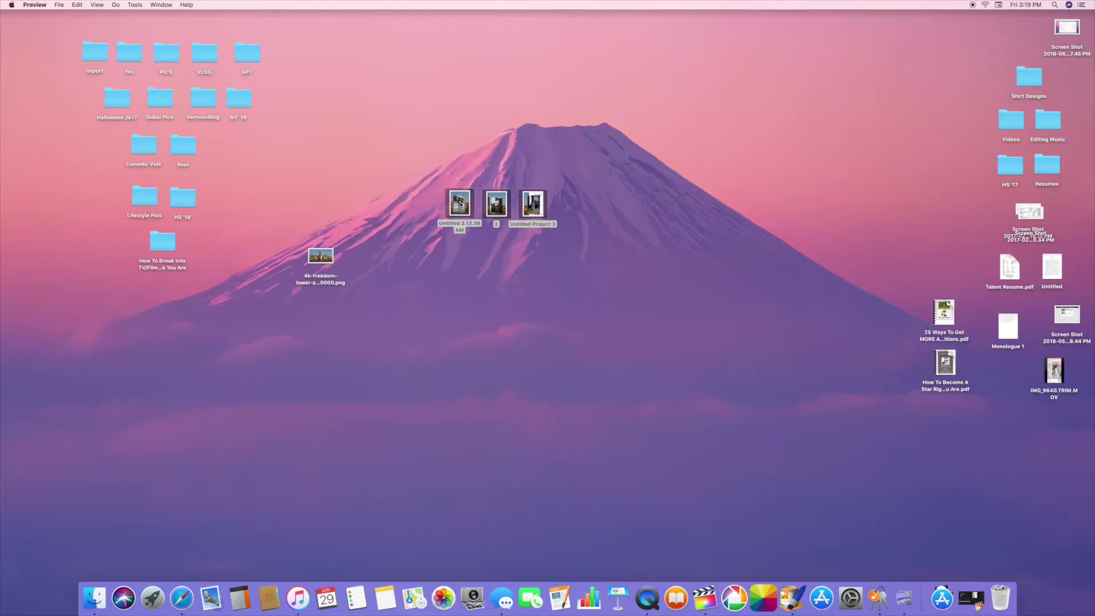
pyautogui.moveTo(464, 206); pyautogui.dragTo(462, 205)
pyautogui.moveTo(205, 31); pyautogui.dragTo(510, 32)
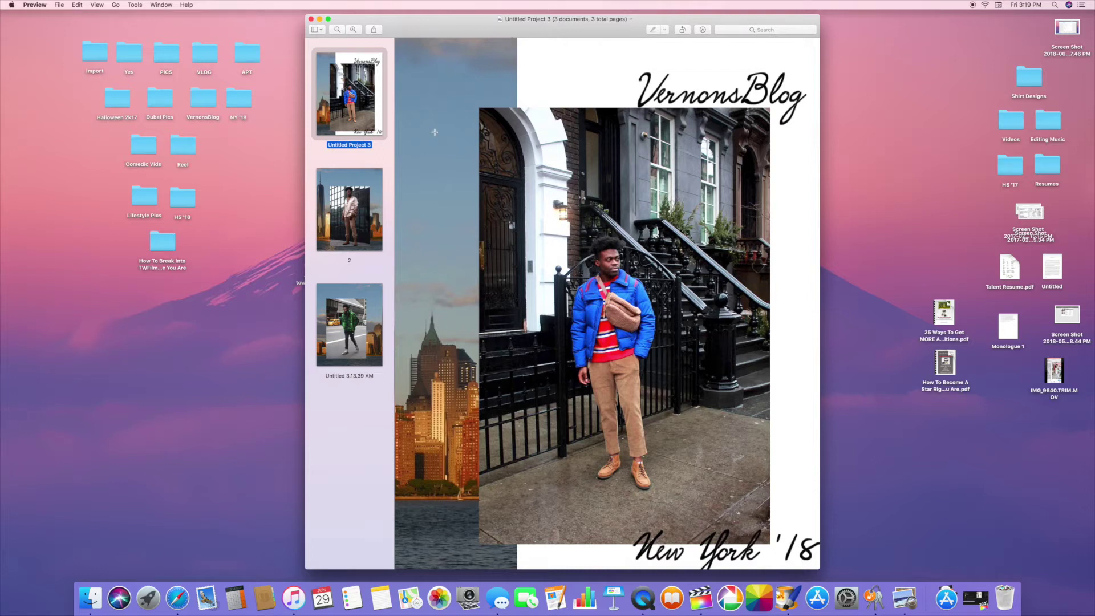
pyautogui.press('Down')
pyautogui.press('Down')
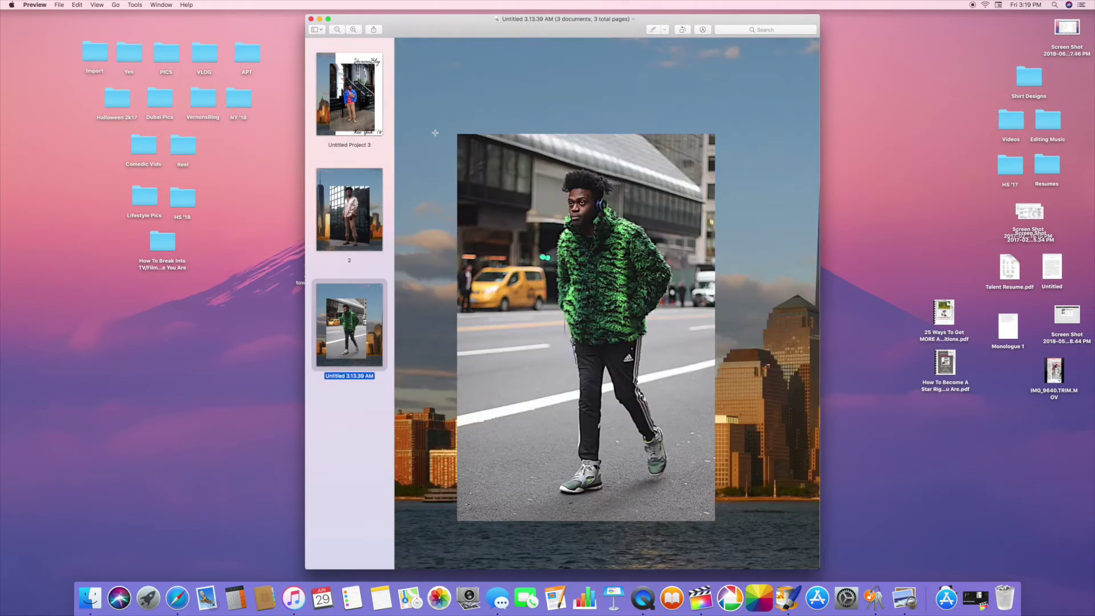
pyautogui.press('Up')
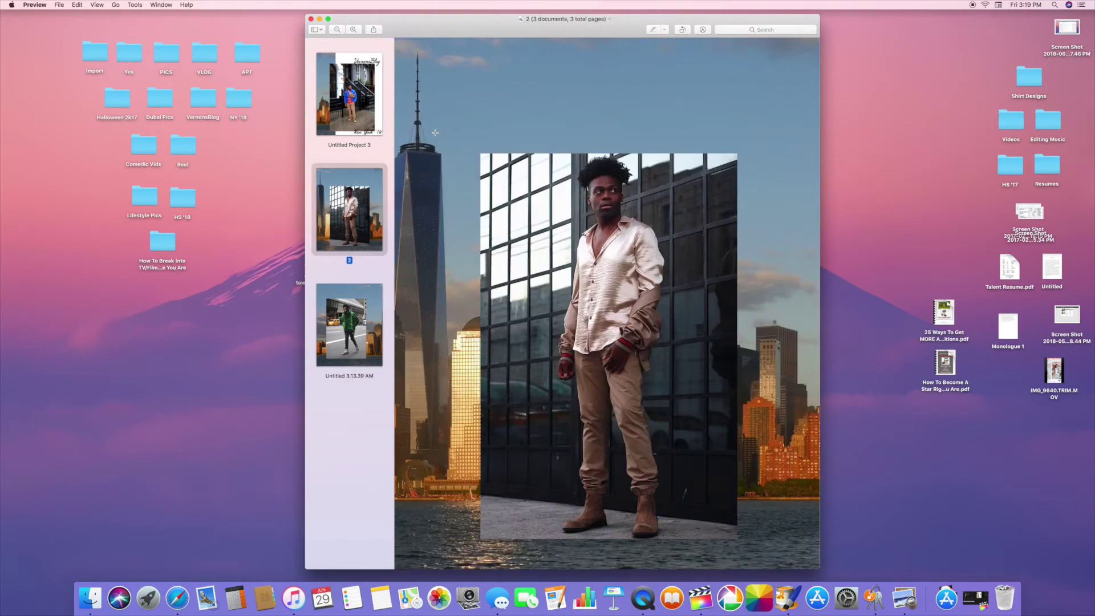
pyautogui.press('Up')
pyautogui.press('Down')
pyautogui.press('Down')
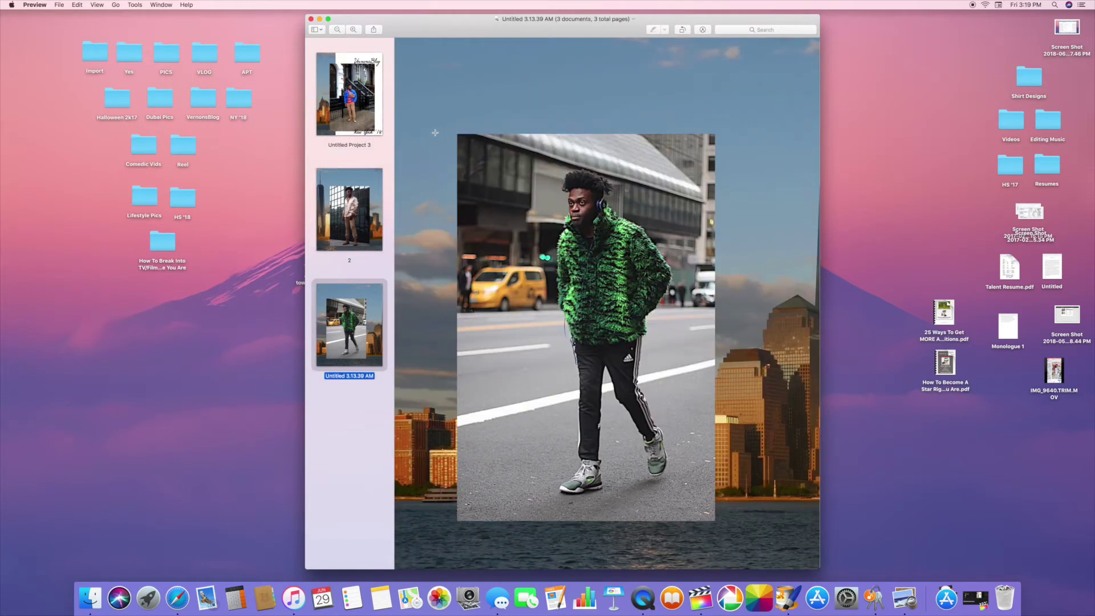
pyautogui.press('Up')
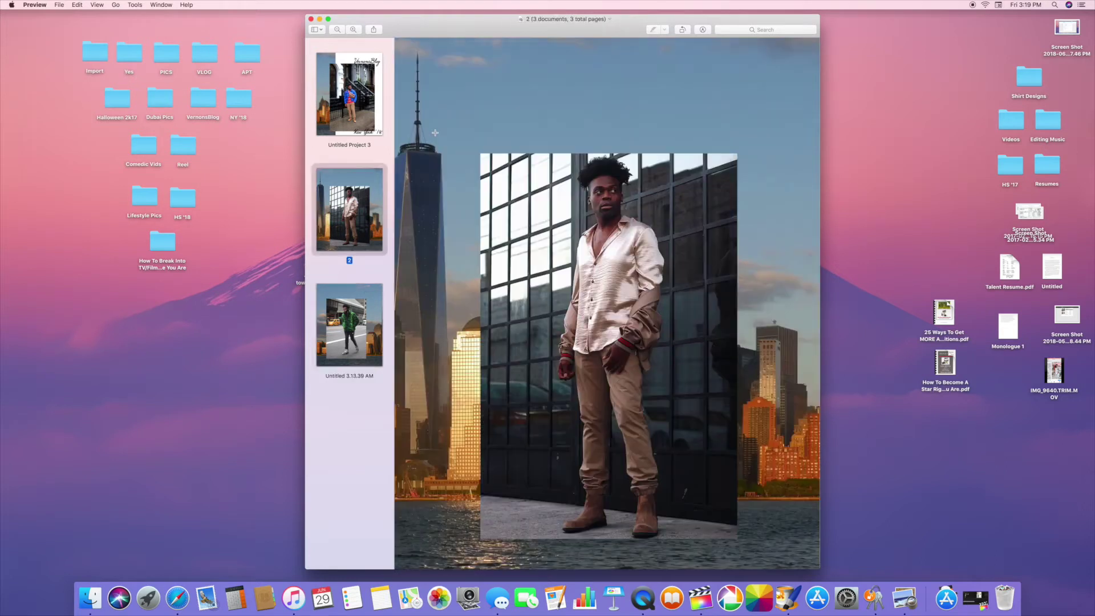
pyautogui.press('Up')
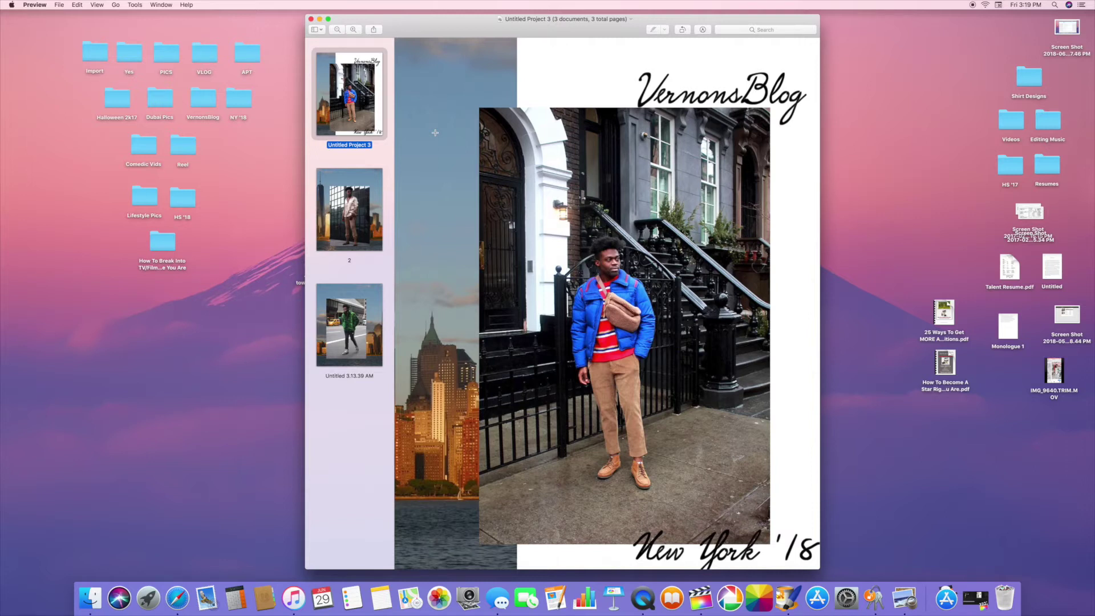
pyautogui.press('Down')
pyautogui.press('Down')
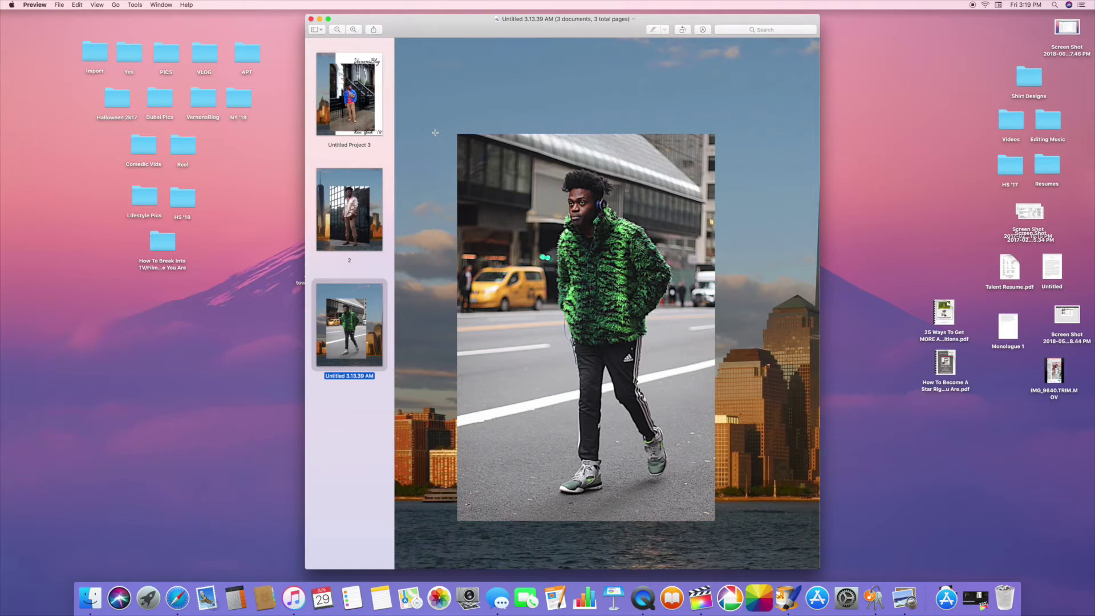
pyautogui.click(311, 20)
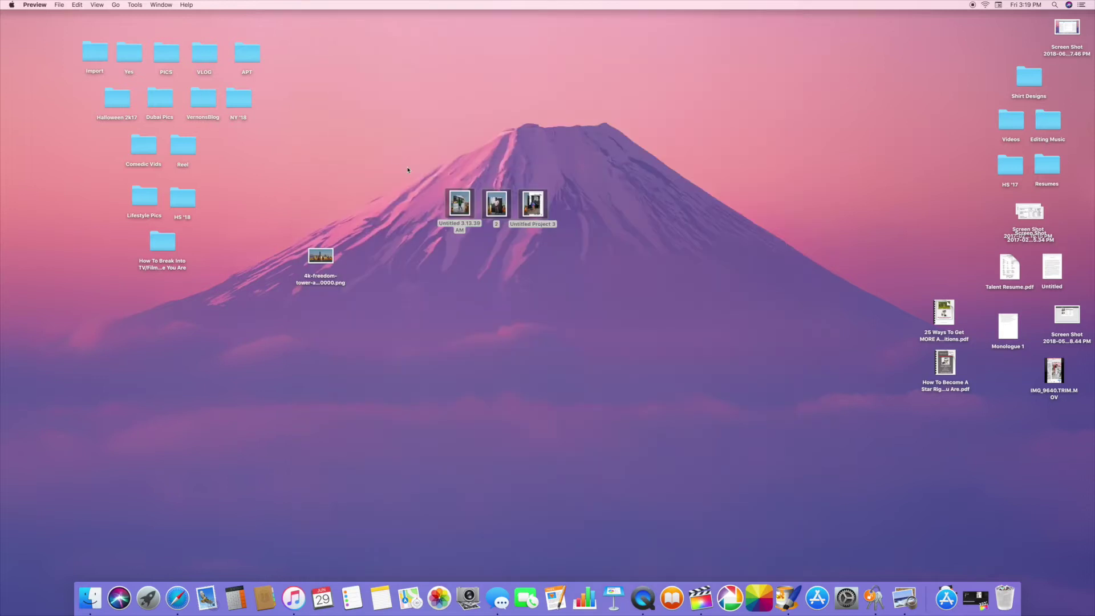
pyautogui.click(368, 135)
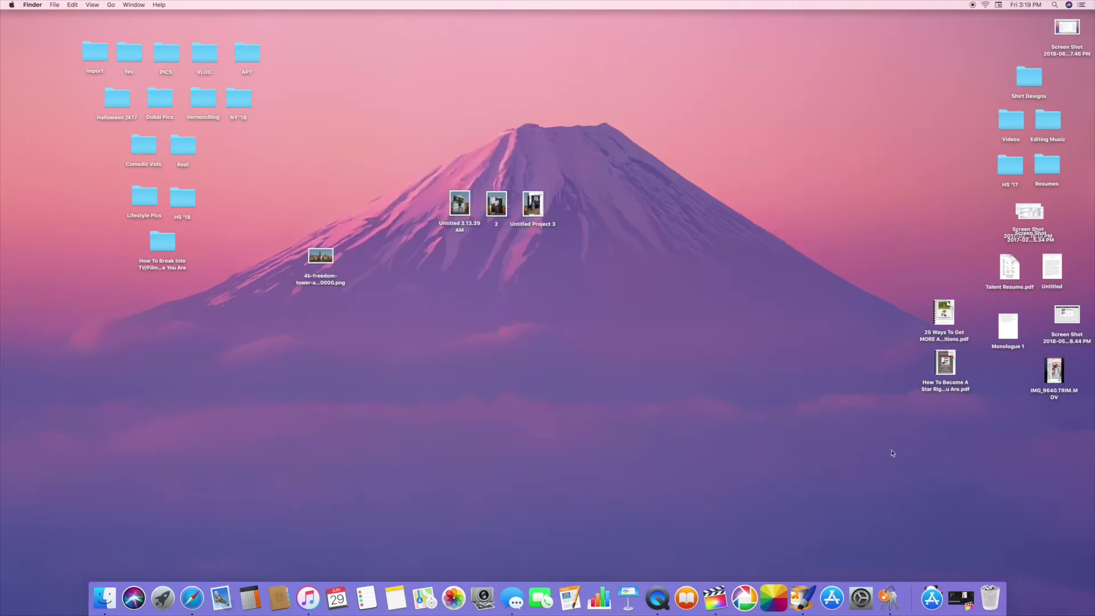
# - Launch Paintbrush and create a blank 1242 × 1552 pixel canvas
pyautogui.click(803, 598)
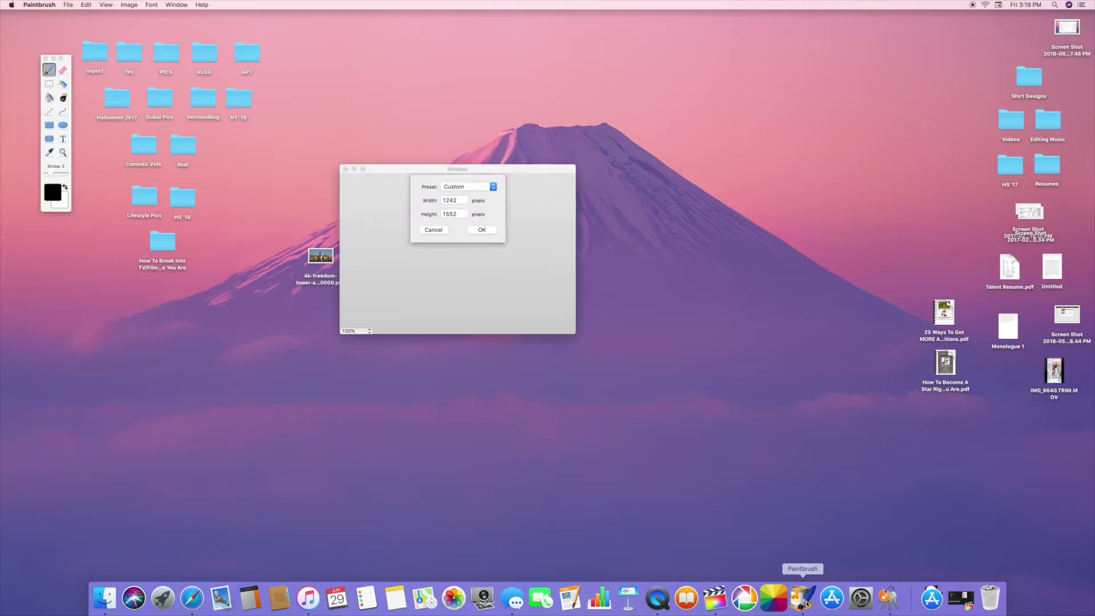
pyautogui.moveTo(476, 170); pyautogui.dragTo(562, 160)
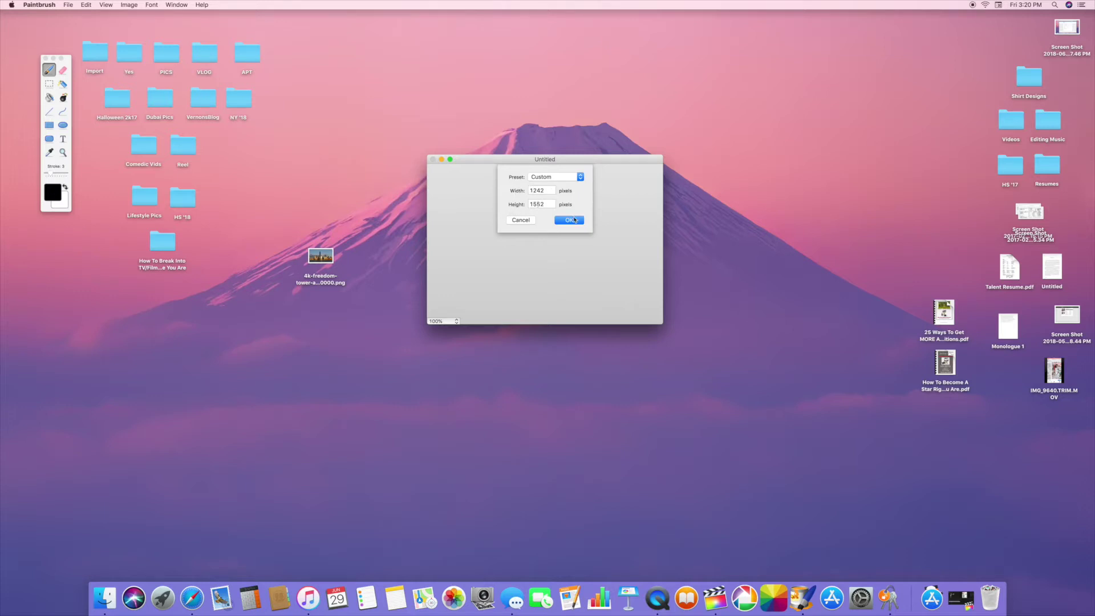
pyautogui.click(575, 221)
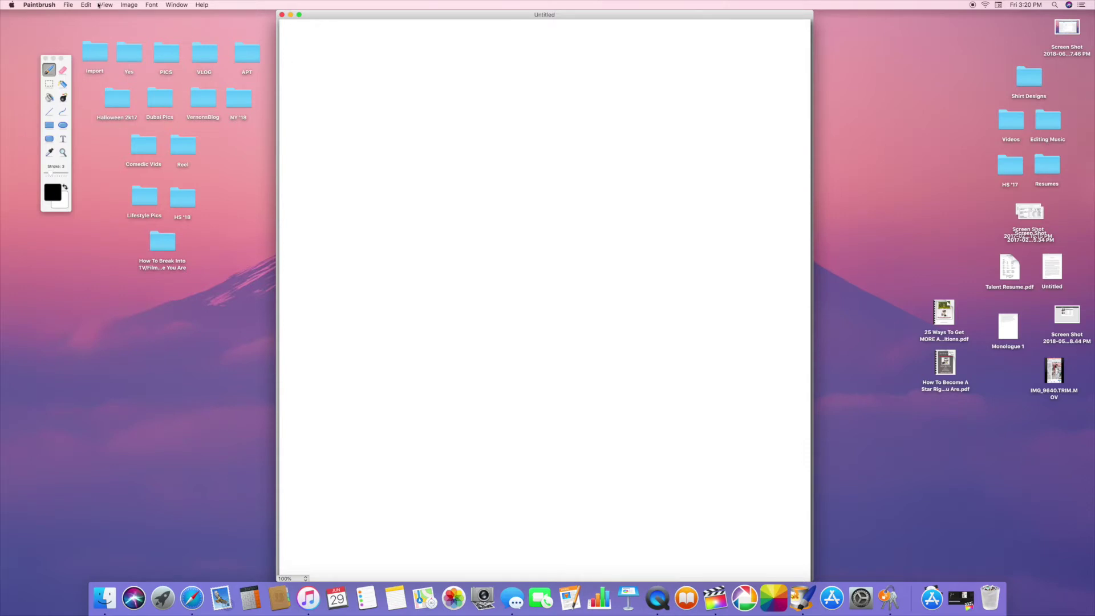
# - Zoom the canvas view out to 50% and reposition its window
pyautogui.click(106, 5)
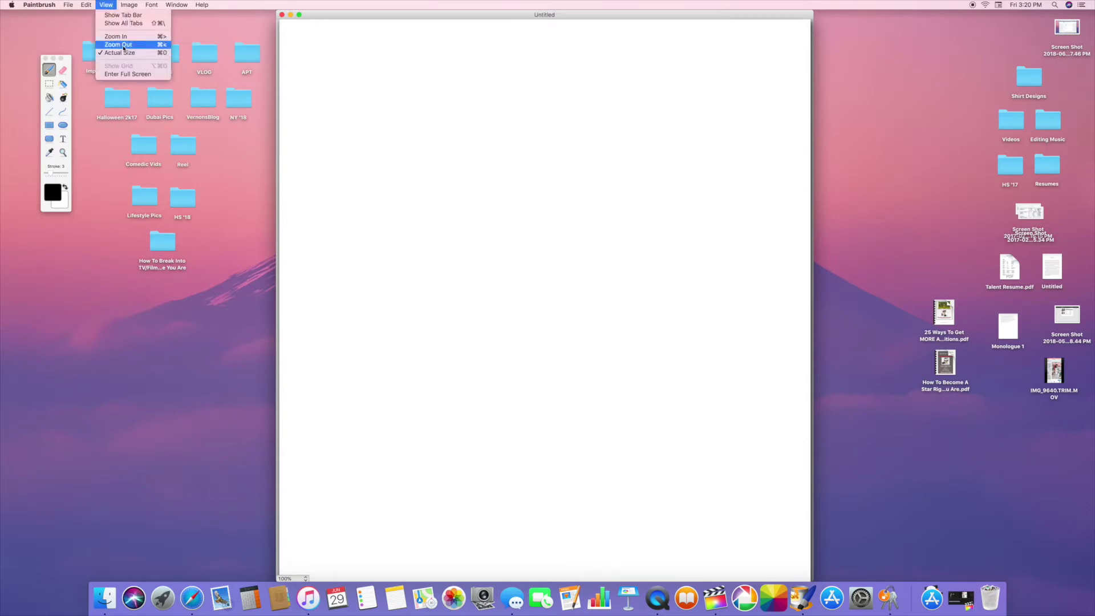
pyautogui.click(123, 45)
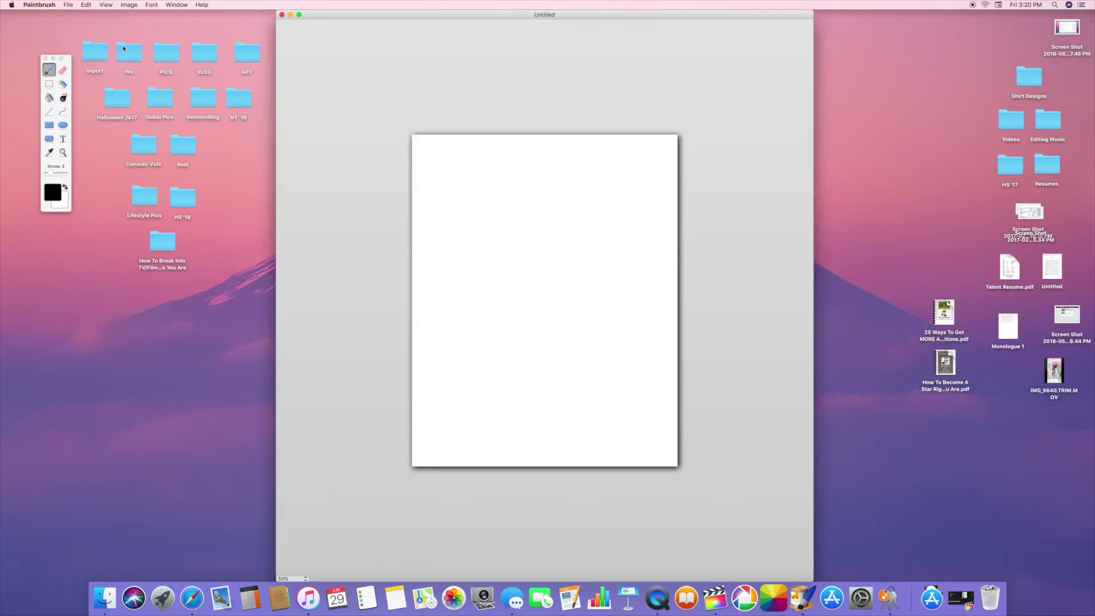
pyautogui.moveTo(559, 15); pyautogui.dragTo(567, 16)
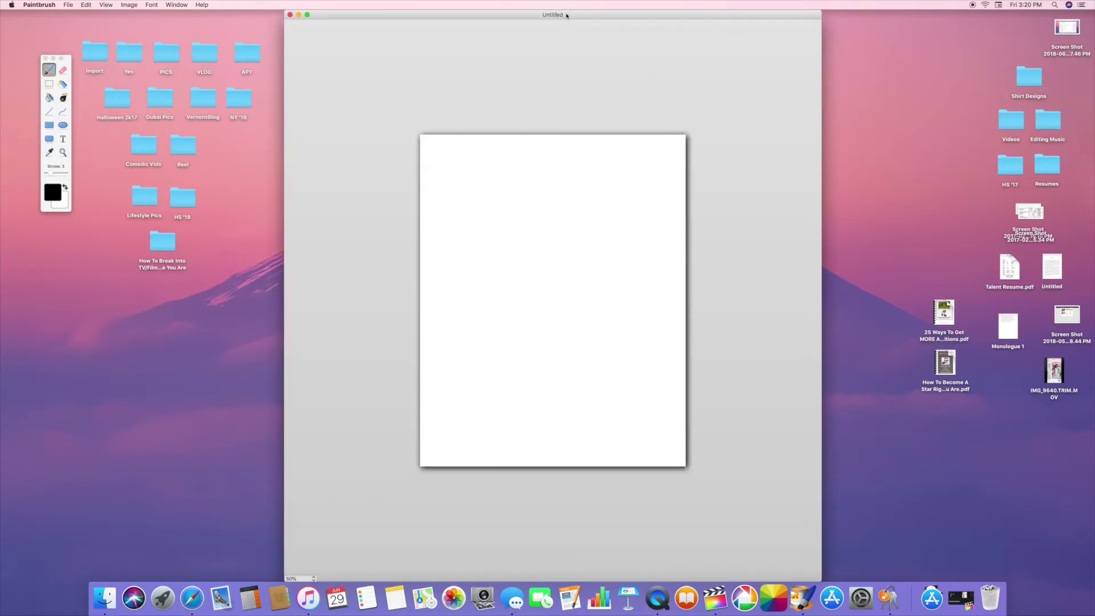
pyautogui.moveTo(445, 15)
pyautogui.mouseDown()
pyautogui.moveTo(662, 12)
pyautogui.moveTo(439, 7)
pyautogui.mouseUp()
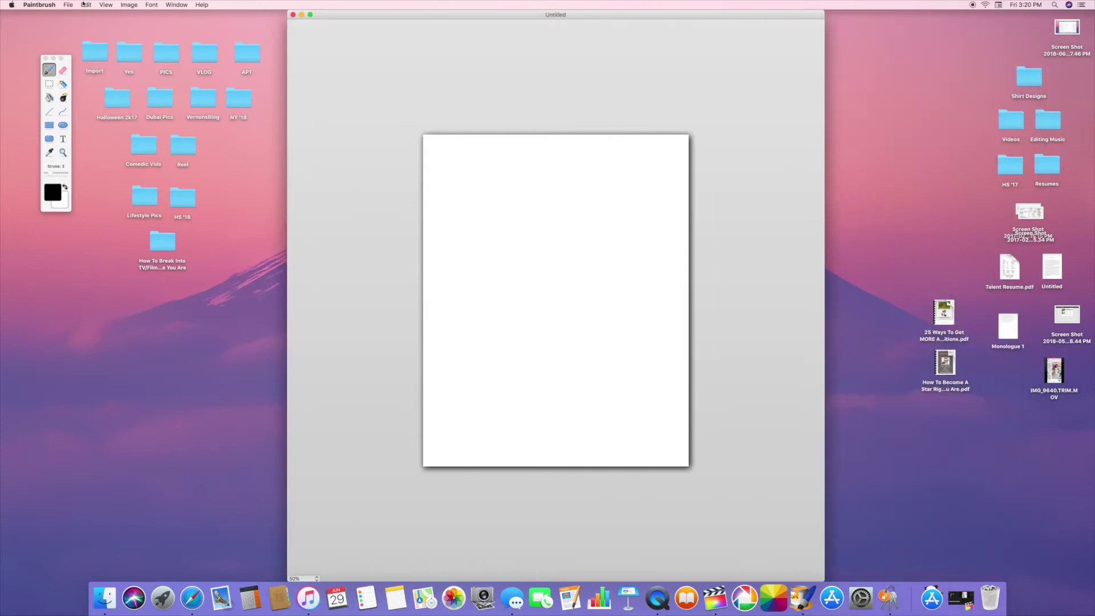
pyautogui.click(68, 5)
# - Open the 4k-freedom-tower PNG from the Desktop with Cmd+O
pyautogui.click(550, 186)
pyautogui.press('super+o')
pyautogui.click(551, 143)
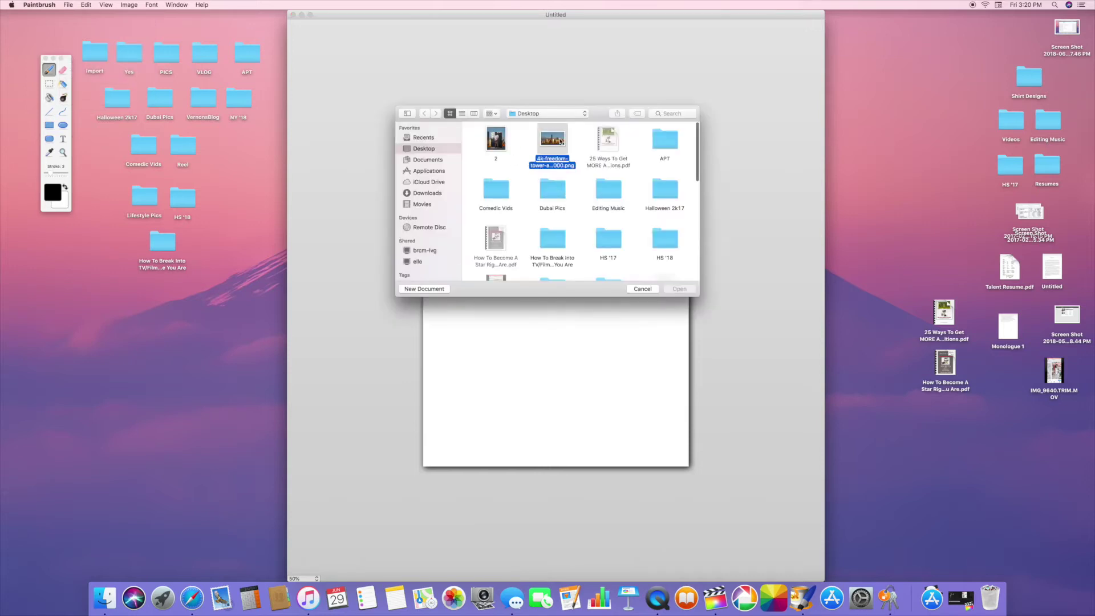
pyautogui.click(685, 289)
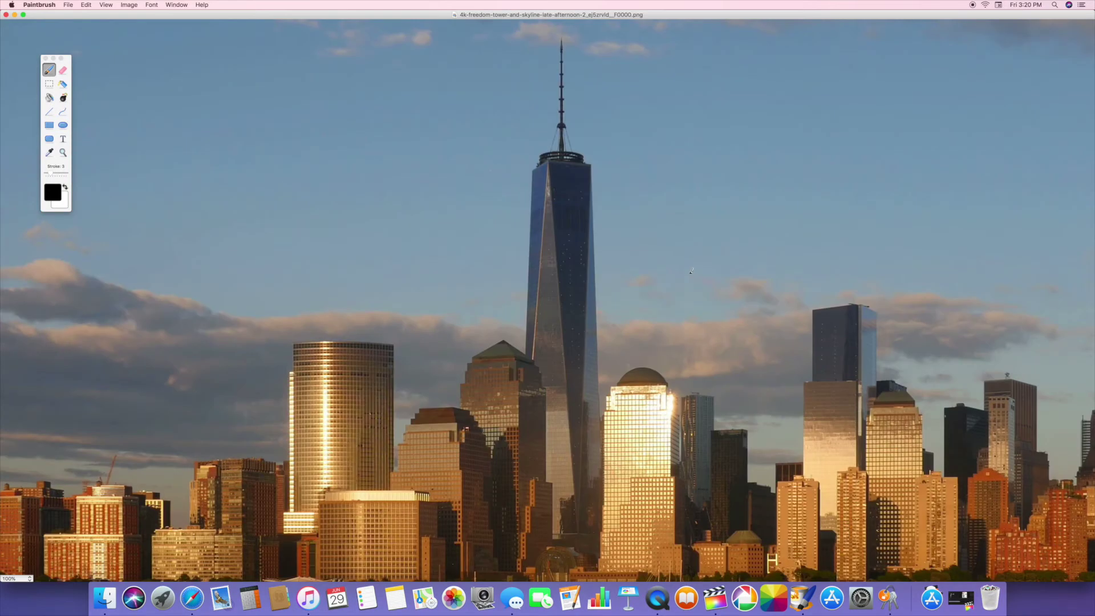
# - Zoom the skyline photo out to 50%, then move and shrink its window beside the canvas
pyautogui.click(107, 4)
pyautogui.click(121, 42)
pyautogui.moveTo(6, 16)
pyautogui.mouseDown()
pyautogui.moveTo(337, 112)
pyautogui.moveTo(437, 192)
pyautogui.mouseUp()
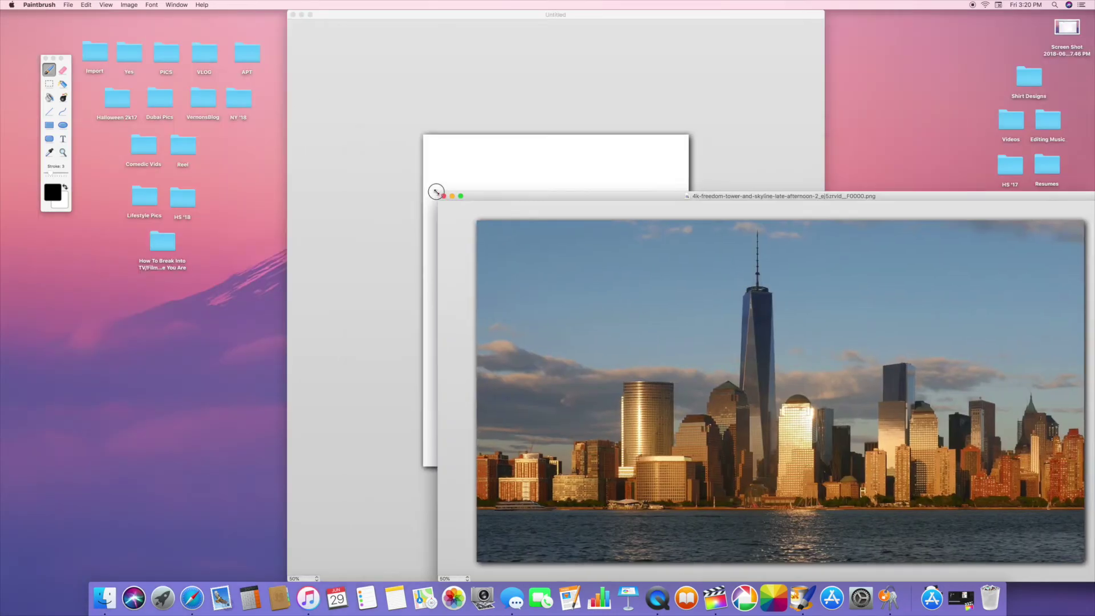
pyautogui.moveTo(630, 207); pyautogui.dragTo(432, 109)
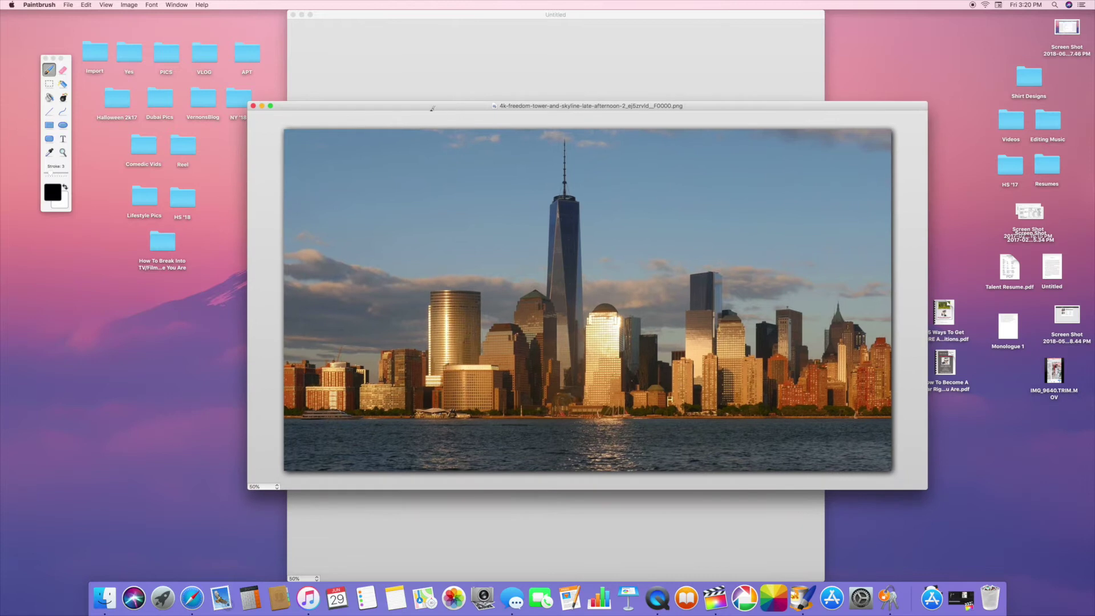
pyautogui.moveTo(249, 101); pyautogui.dragTo(294, 129)
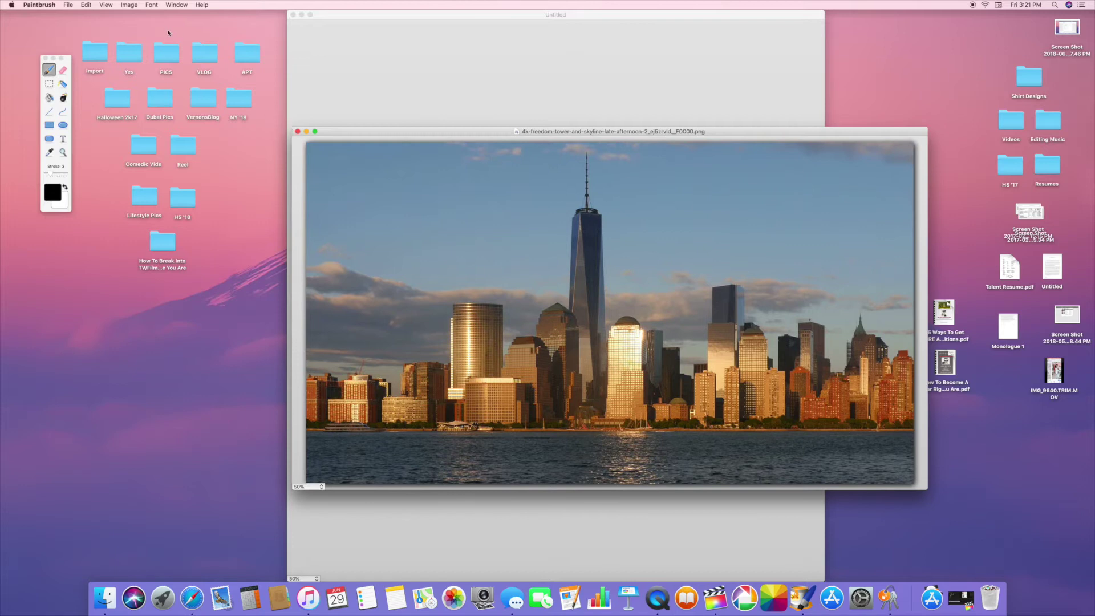
pyautogui.click(129, 4)
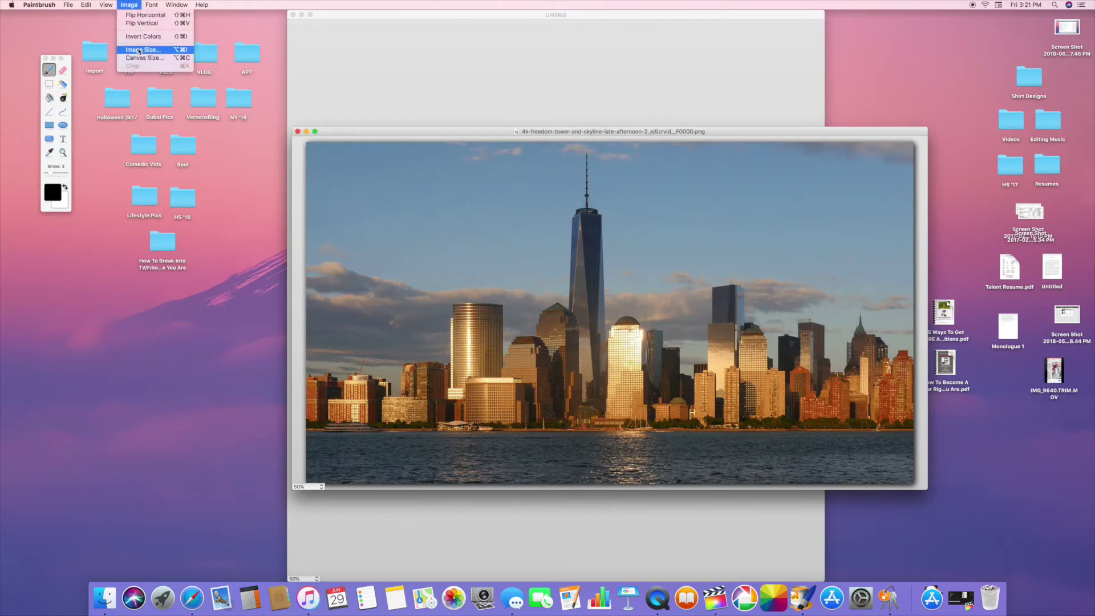
pyautogui.click(143, 59)
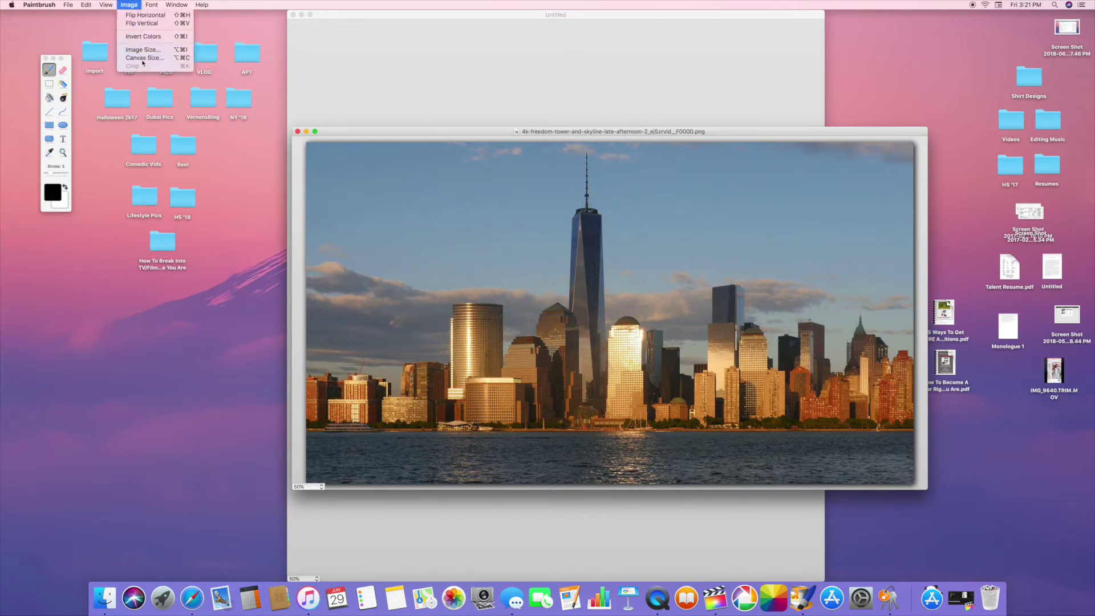
pyautogui.click(634, 204)
pyautogui.click(638, 215)
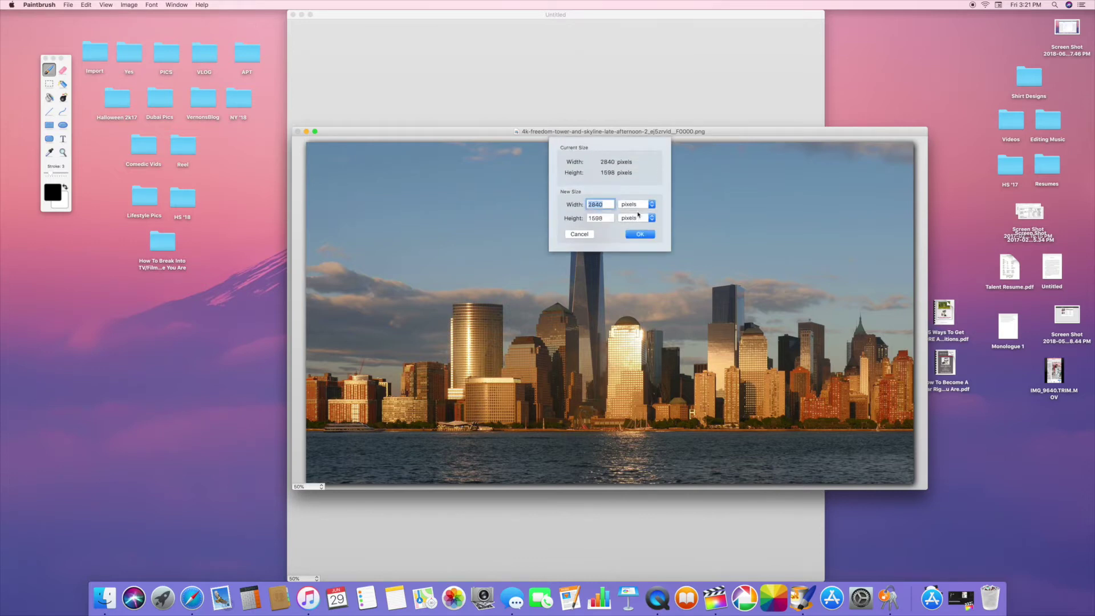
pyautogui.click(632, 206)
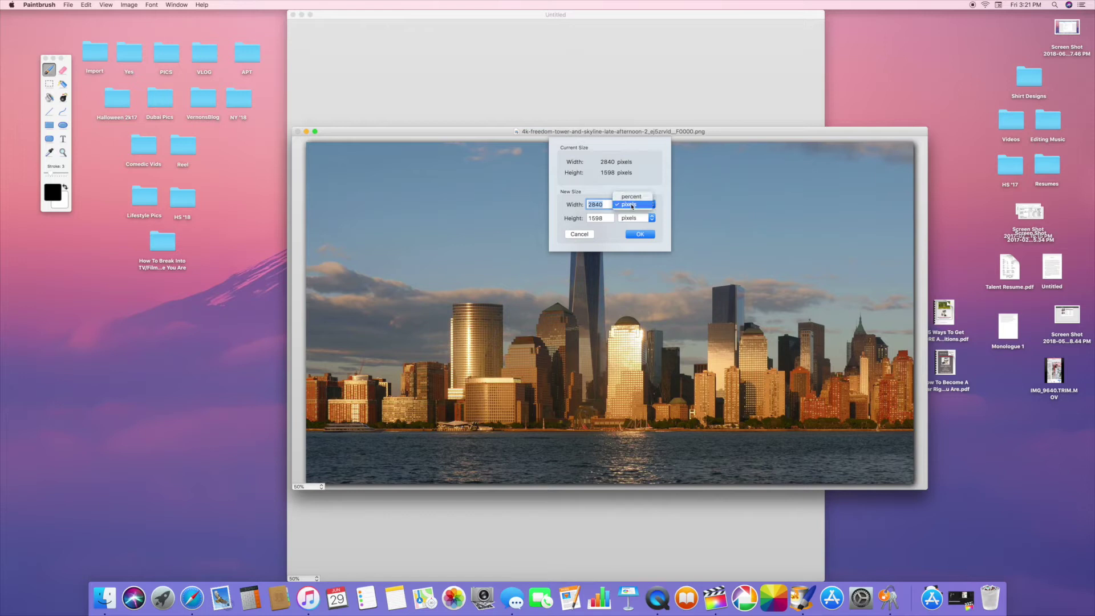
pyautogui.click(631, 197)
pyautogui.click(634, 204)
pyautogui.click(633, 212)
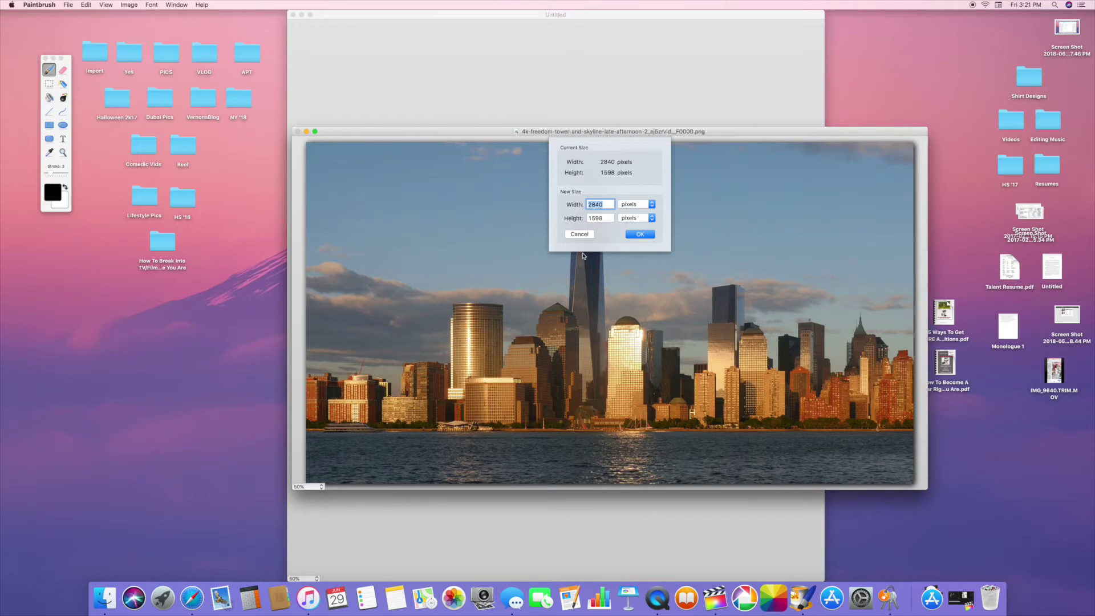
pyautogui.click(579, 234)
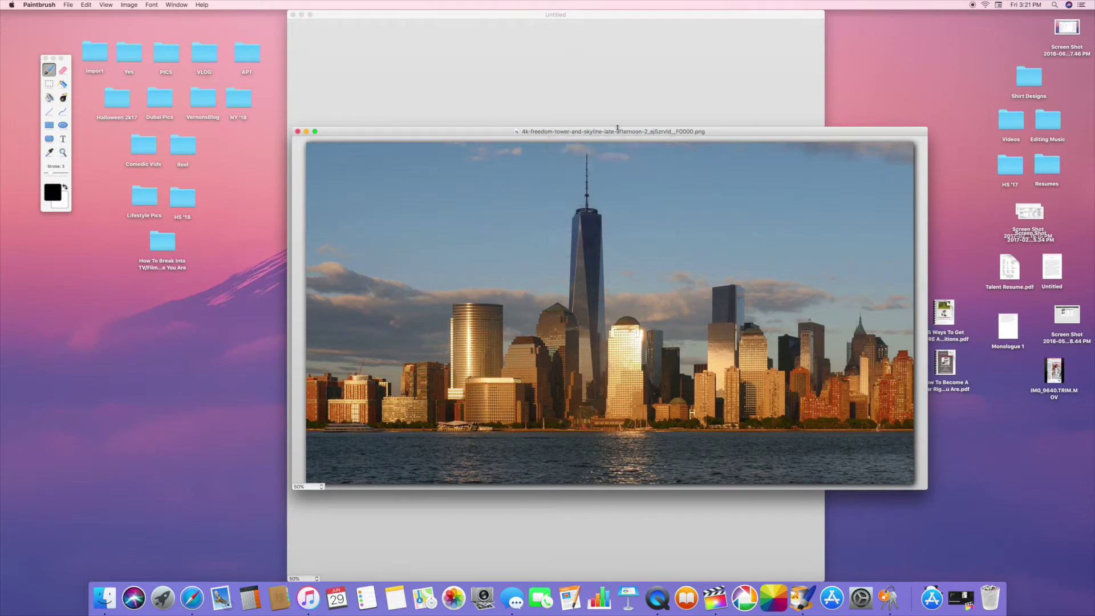
# - With rectangular selection active, paste the copied skyline photo into the Untitled canvas
pyautogui.moveTo(540, 132); pyautogui.dragTo(927, 229)
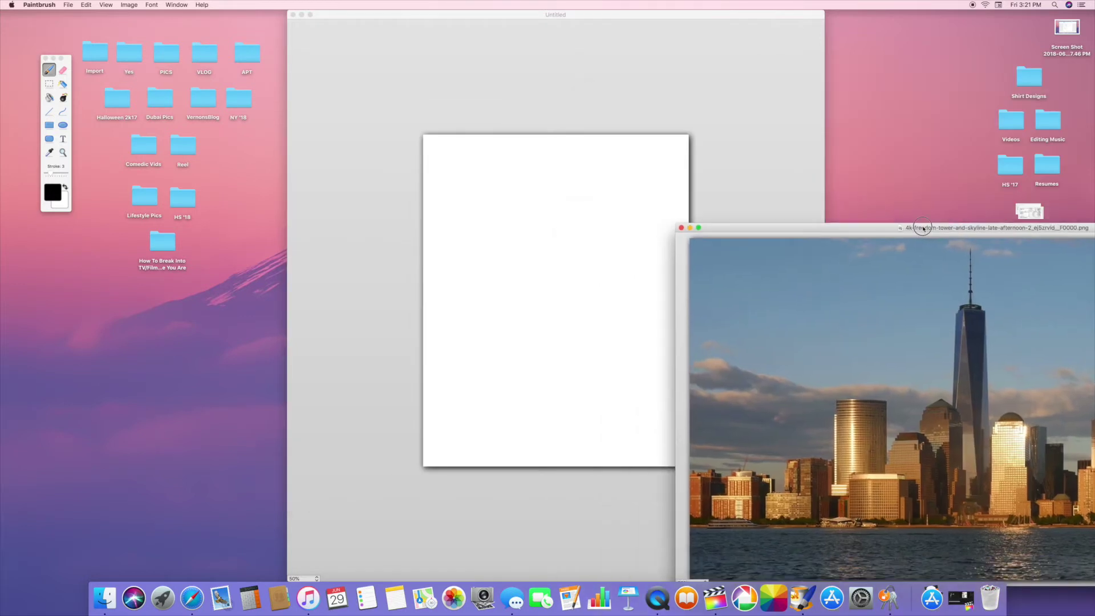
pyautogui.moveTo(763, 233); pyautogui.dragTo(424, 76)
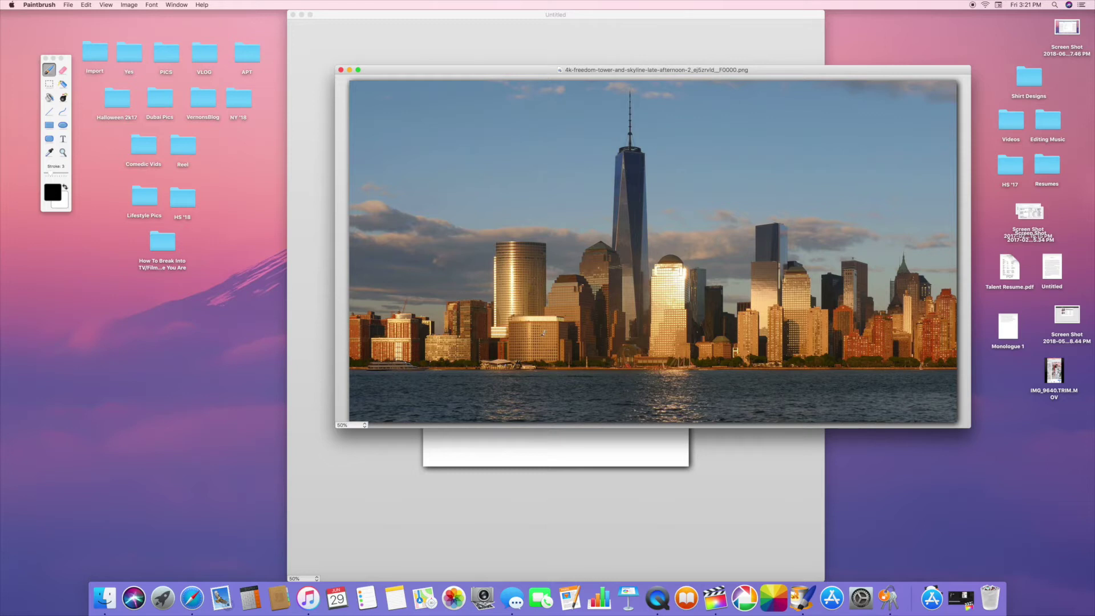
pyautogui.press('s')
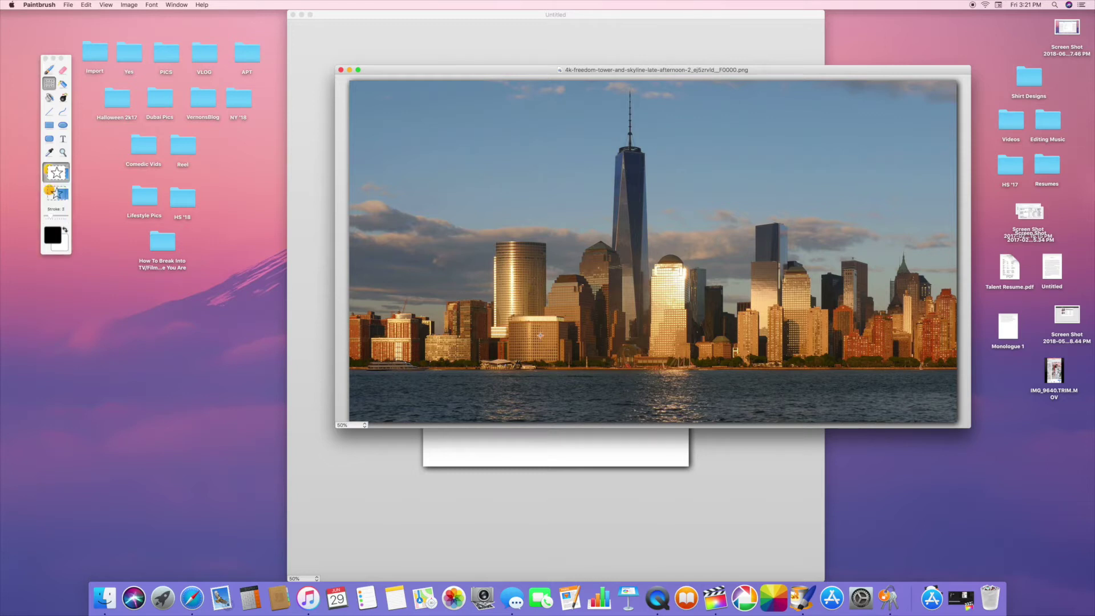
pyautogui.click(512, 30)
pyautogui.press('super+v')
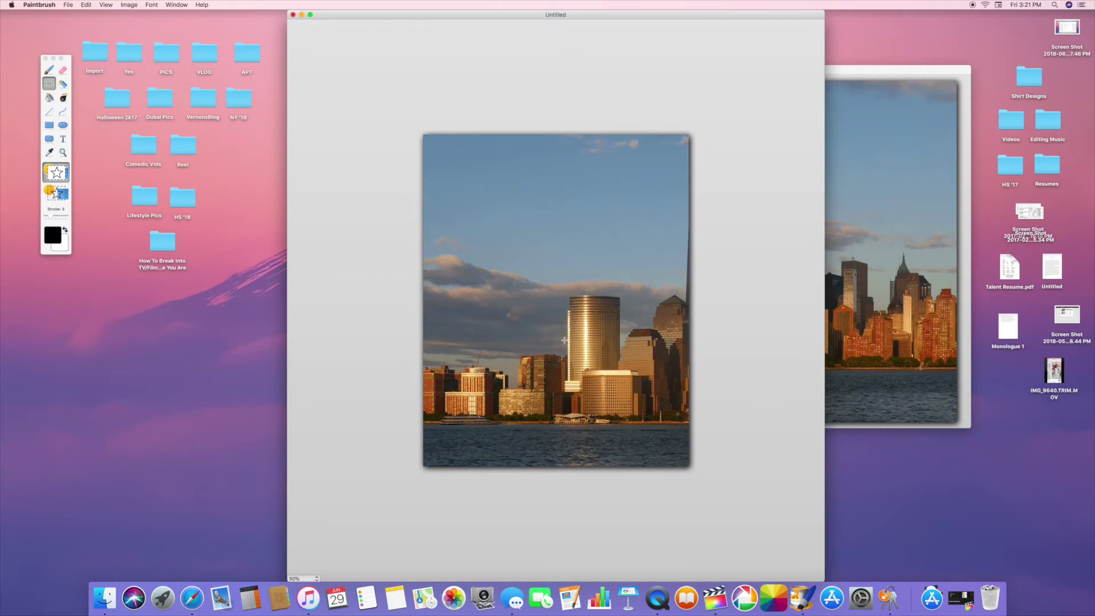
# - Drag the pasted skyline so the gold tower sits mid-frame, with white strips at top and left
pyautogui.moveTo(582, 348); pyautogui.dragTo(586, 297)
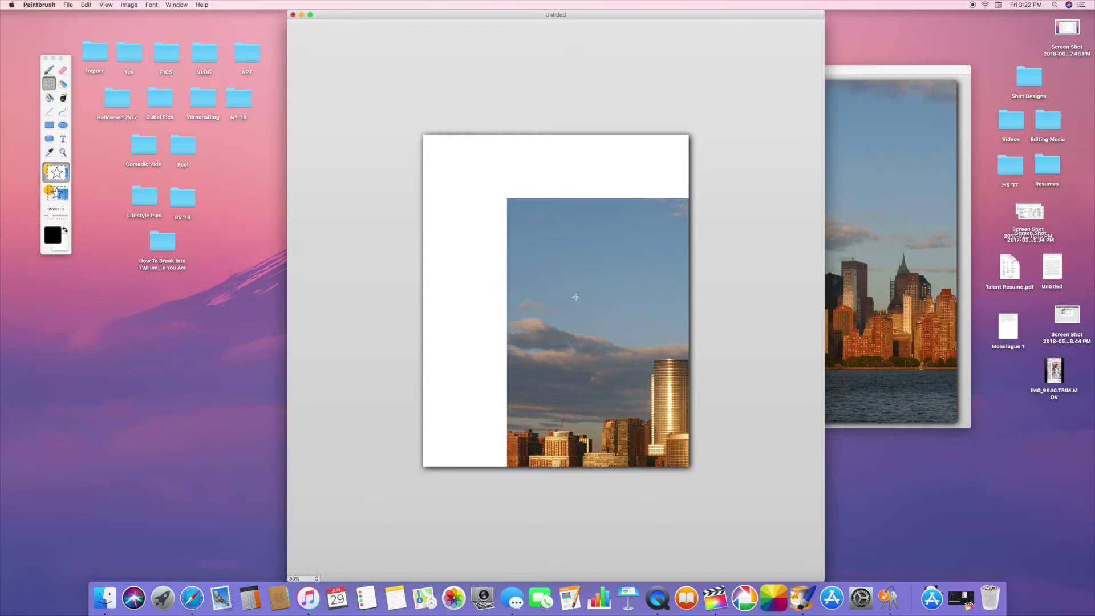
pyautogui.moveTo(573, 282); pyautogui.dragTo(581, 251)
pyautogui.click(574, 256)
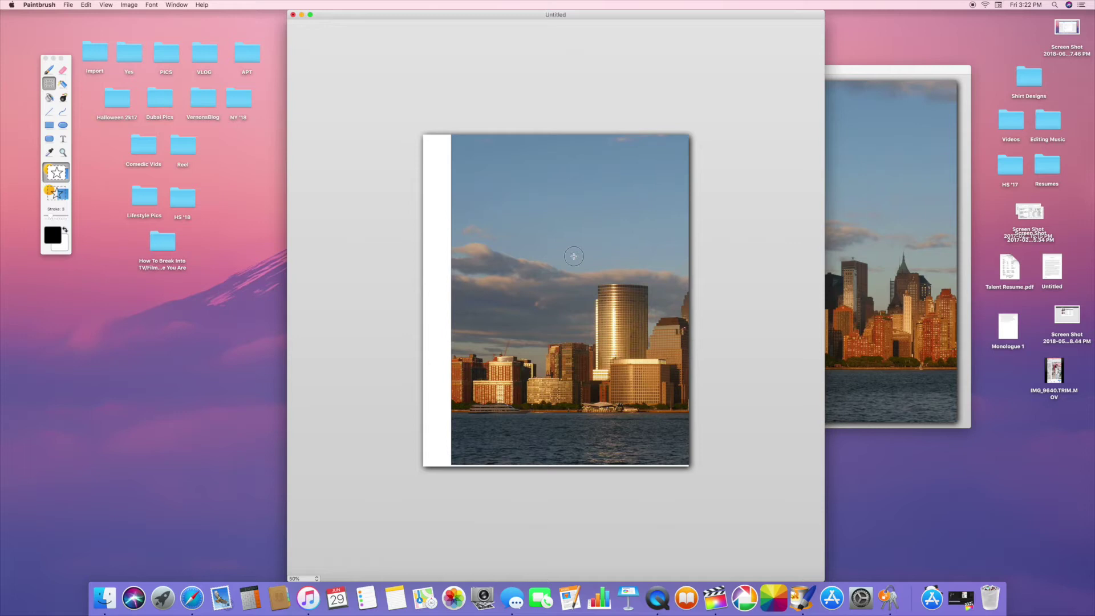
pyautogui.moveTo(574, 257); pyautogui.dragTo(503, 260)
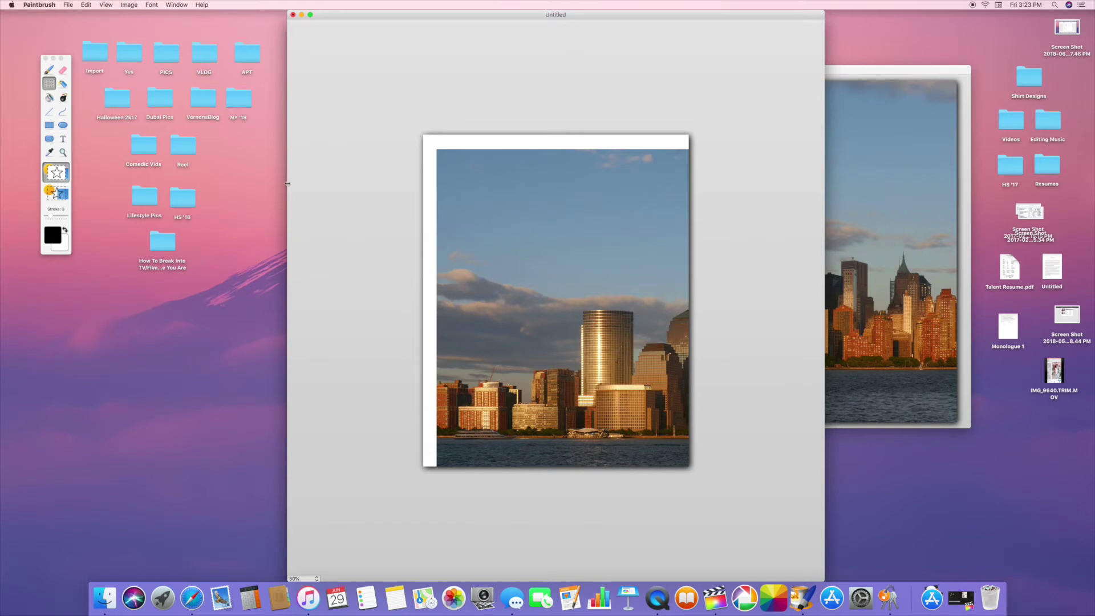
# - Select the portrait photo inside the VernonsBlog folder
pyautogui.doubleClick(209, 98)
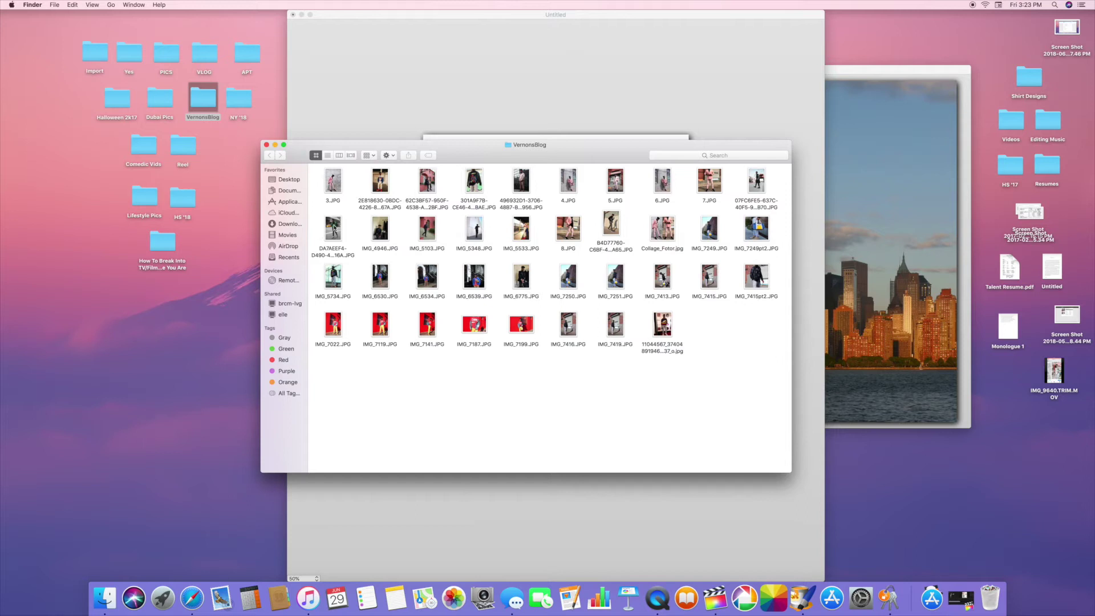
pyautogui.click(333, 227)
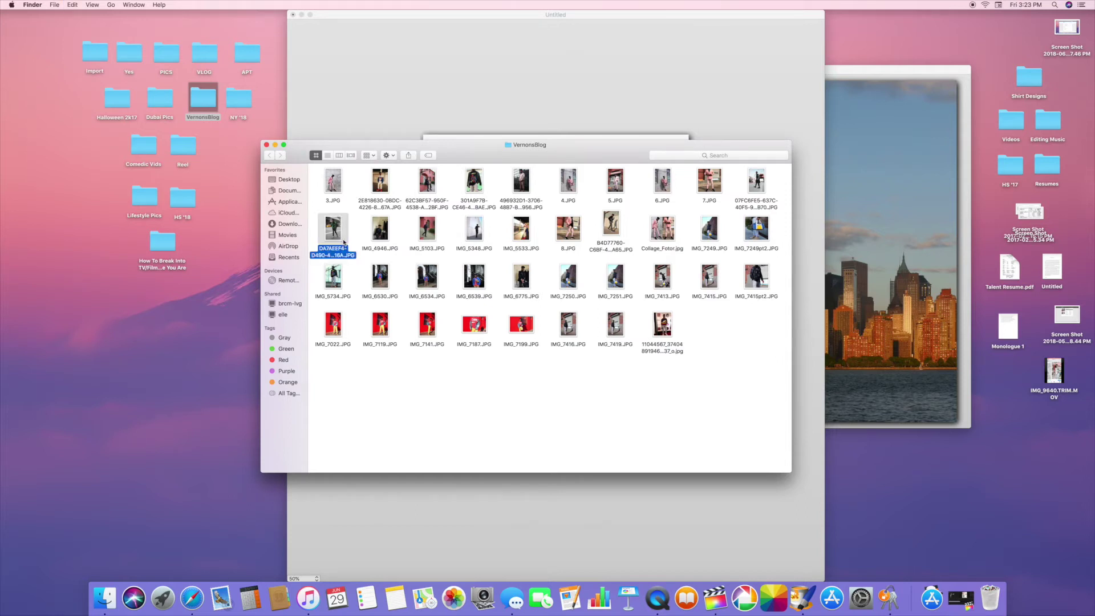
pyautogui.click(362, 267)
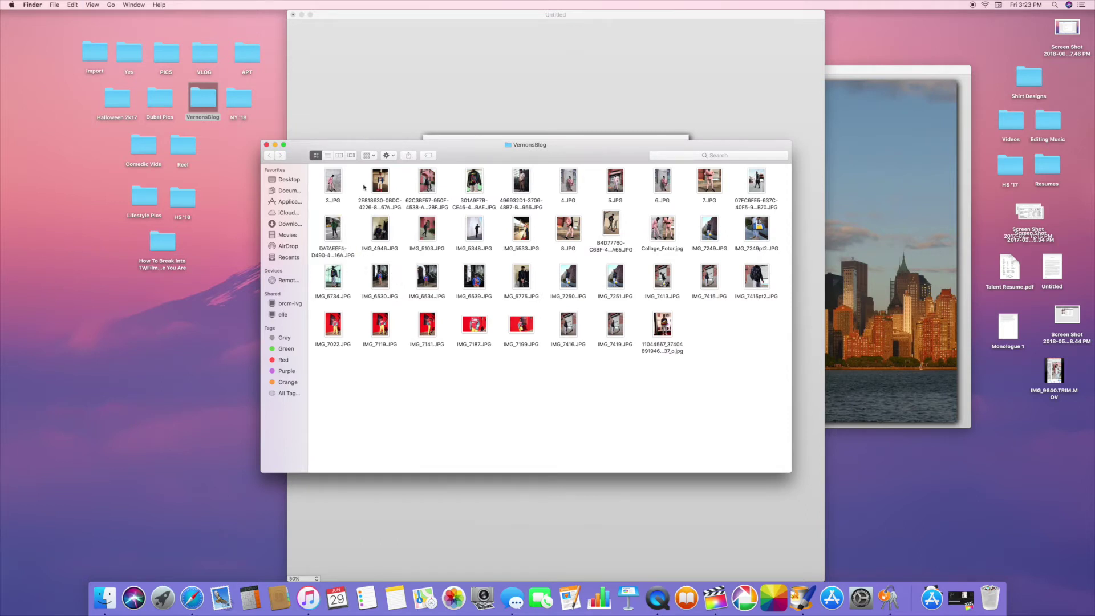
pyautogui.click(384, 187)
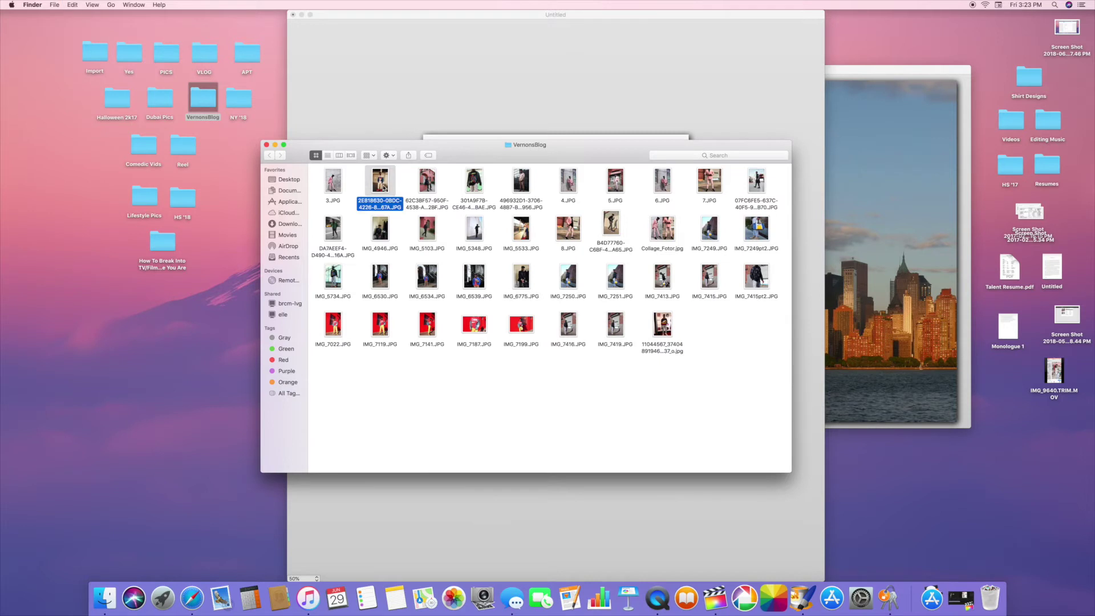
# - Place a copy of the portrait photo on the desktop's left side and open it
pyautogui.click(275, 145)
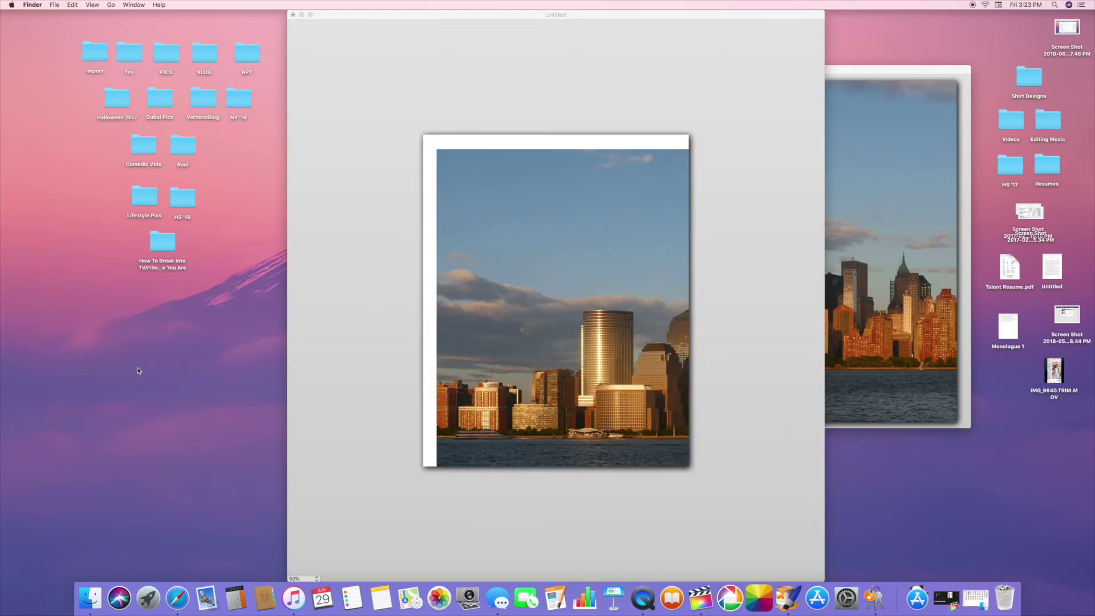
pyautogui.press('super+v')
pyautogui.moveTo(1067, 459); pyautogui.dragTo(207, 318)
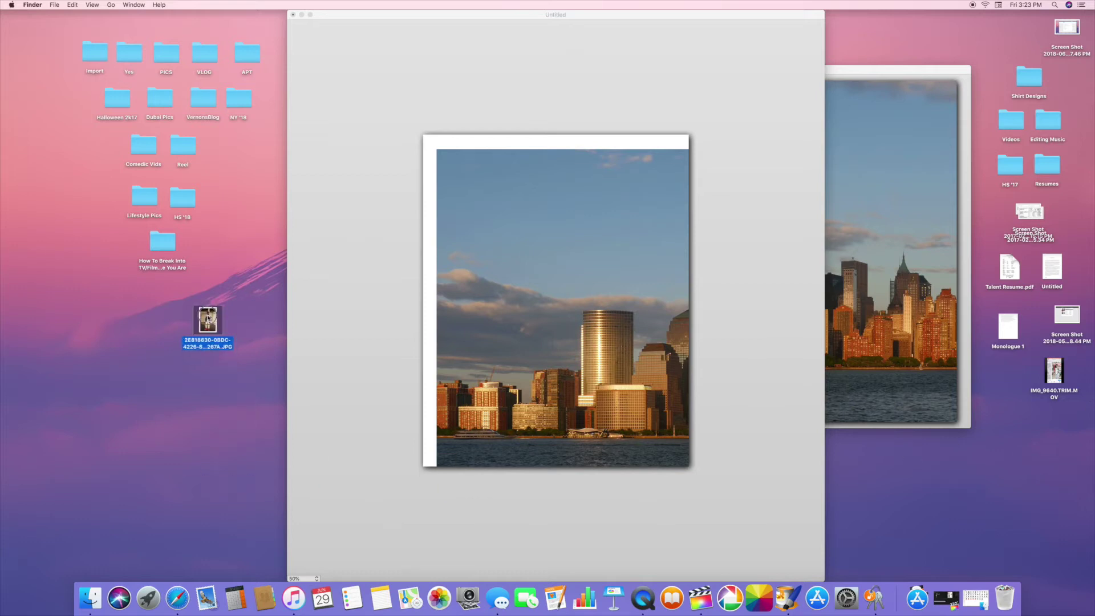
pyautogui.doubleClick(208, 318)
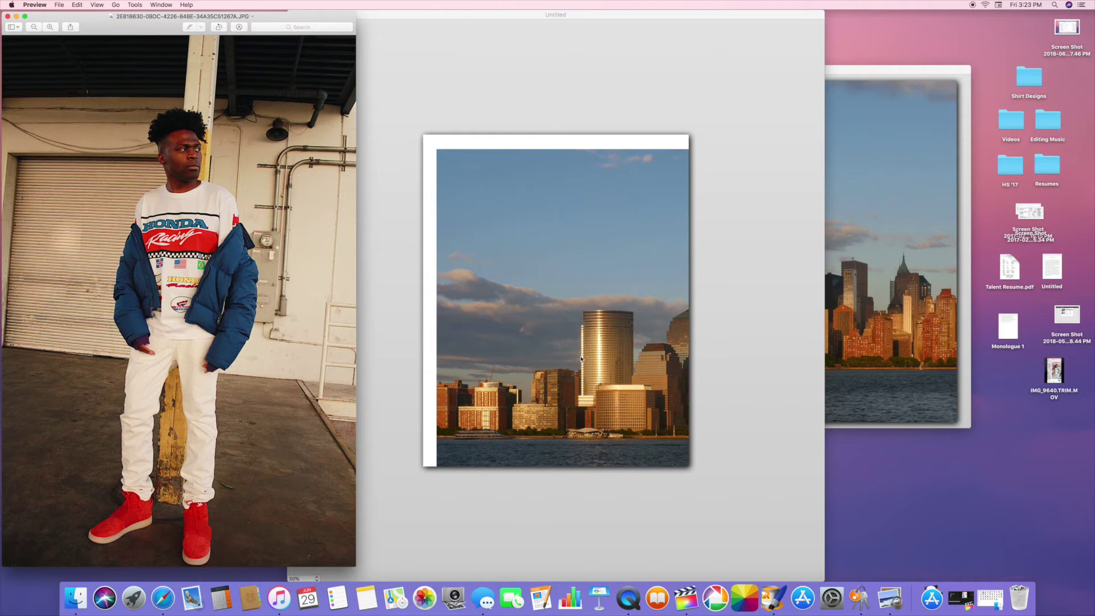
# - Resize the portrait to 1000 px wide and paste it onto the canvas, then undo as oversized
pyautogui.click(135, 5)
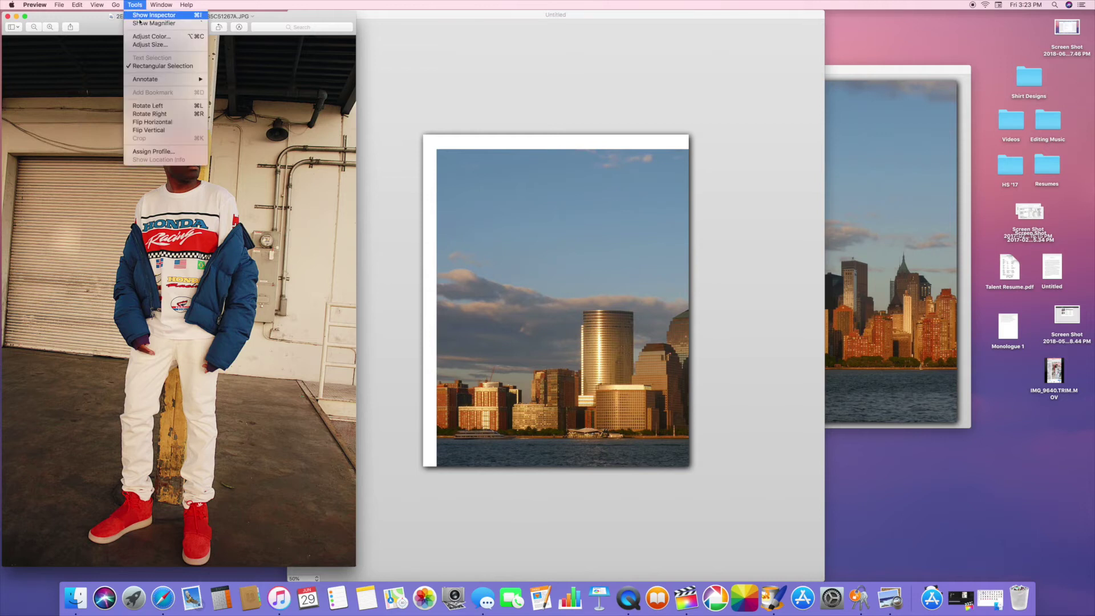
pyautogui.click(140, 45)
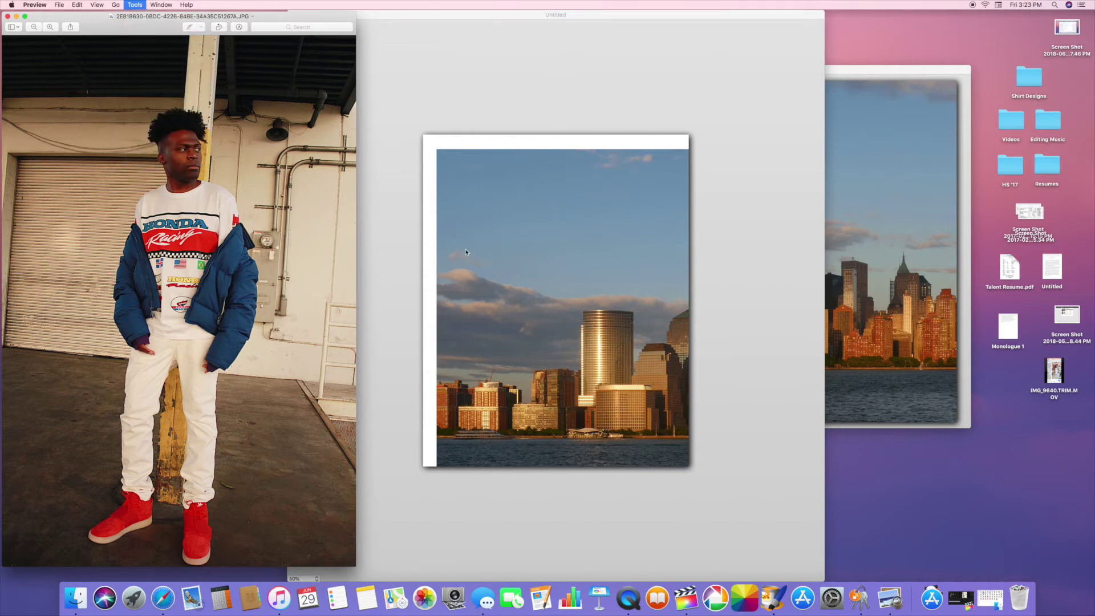
pyautogui.doubleClick(162, 90)
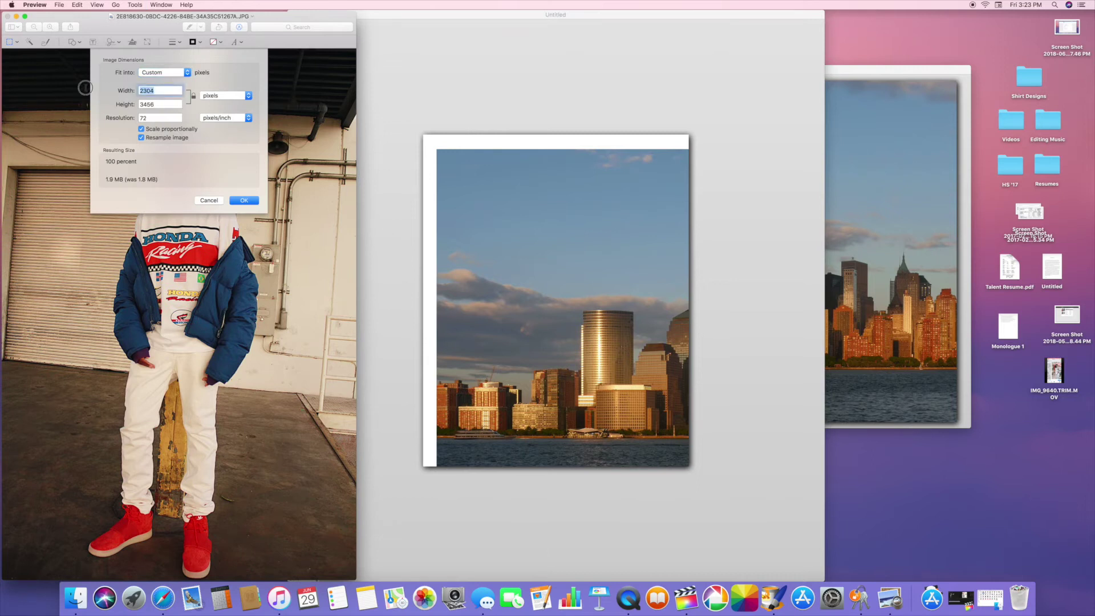
pyautogui.write('1000')
pyautogui.click(240, 200)
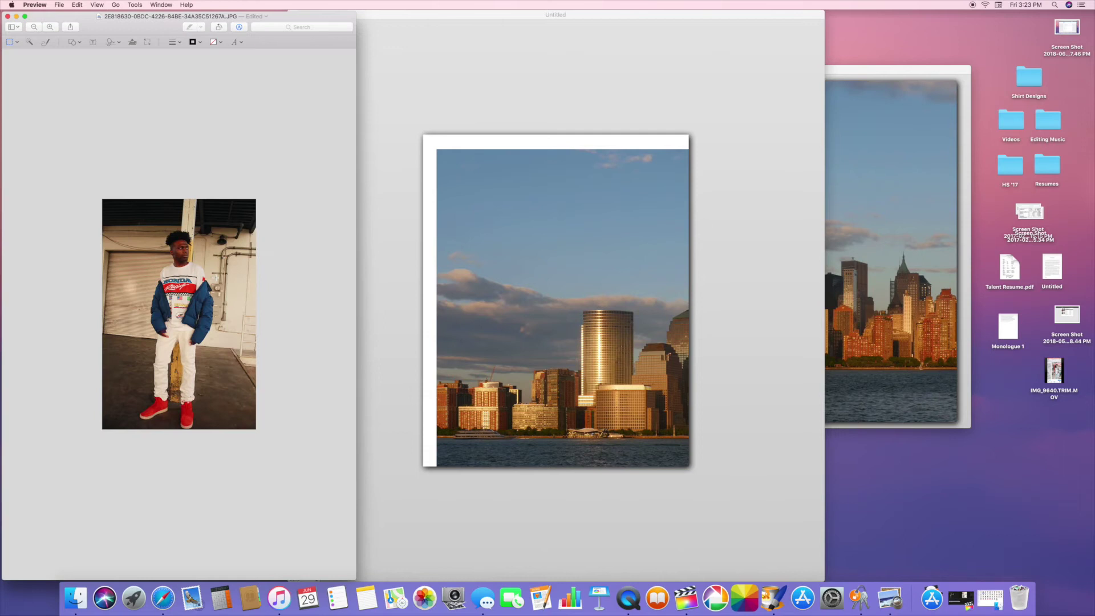
pyautogui.press('super+a')
pyautogui.click(437, 126)
pyautogui.press('super+v')
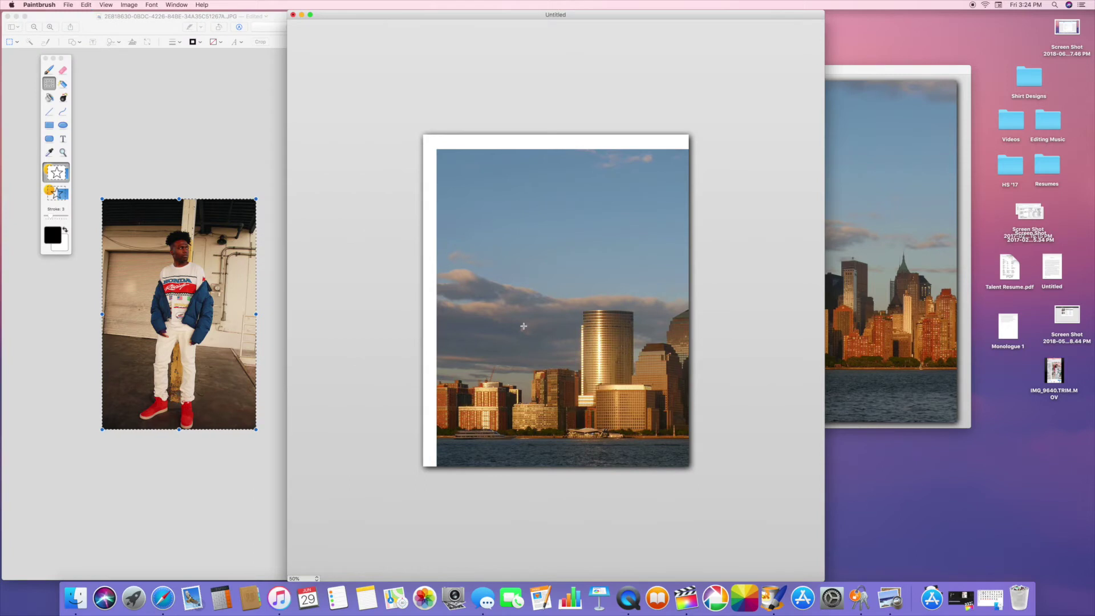
pyautogui.moveTo(553, 334)
pyautogui.mouseDown()
pyautogui.moveTo(590, 345)
pyautogui.moveTo(573, 340)
pyautogui.mouseUp()
pyautogui.click(86, 5)
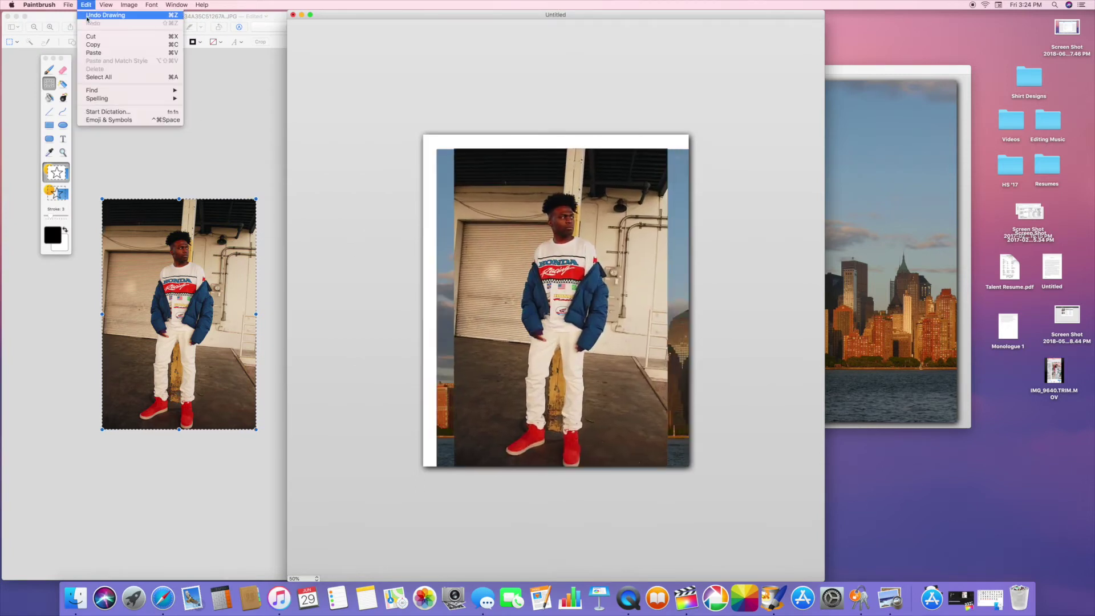
pyautogui.click(87, 16)
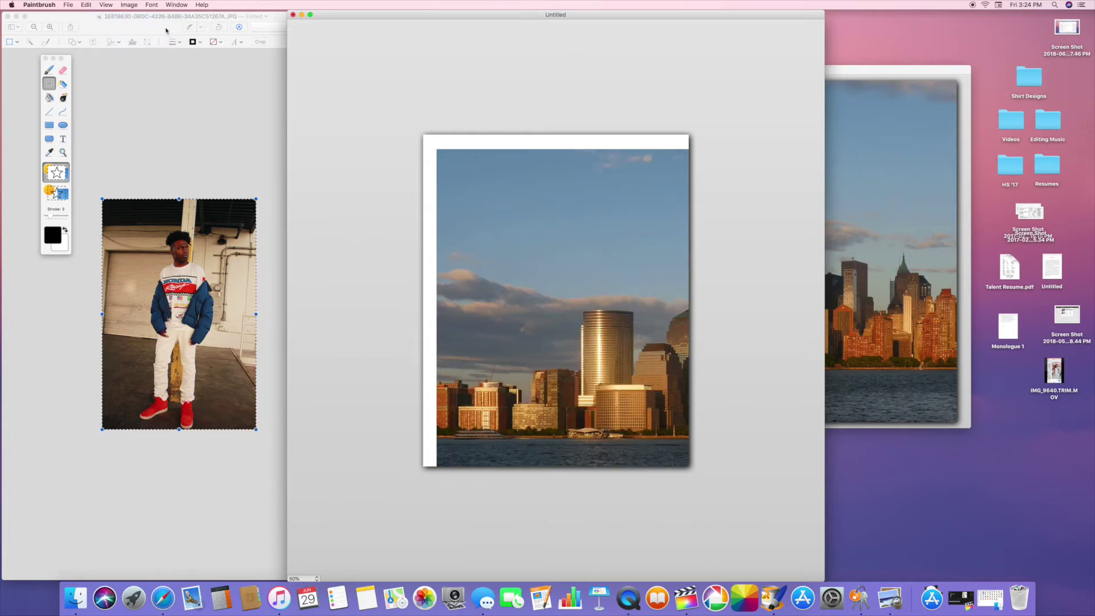
# - Resize the portrait to 750 px wide and paste it onto the skyline canvas near centre
pyautogui.click(134, 16)
pyautogui.click(135, 4)
pyautogui.click(150, 44)
pyautogui.doubleClick(161, 91)
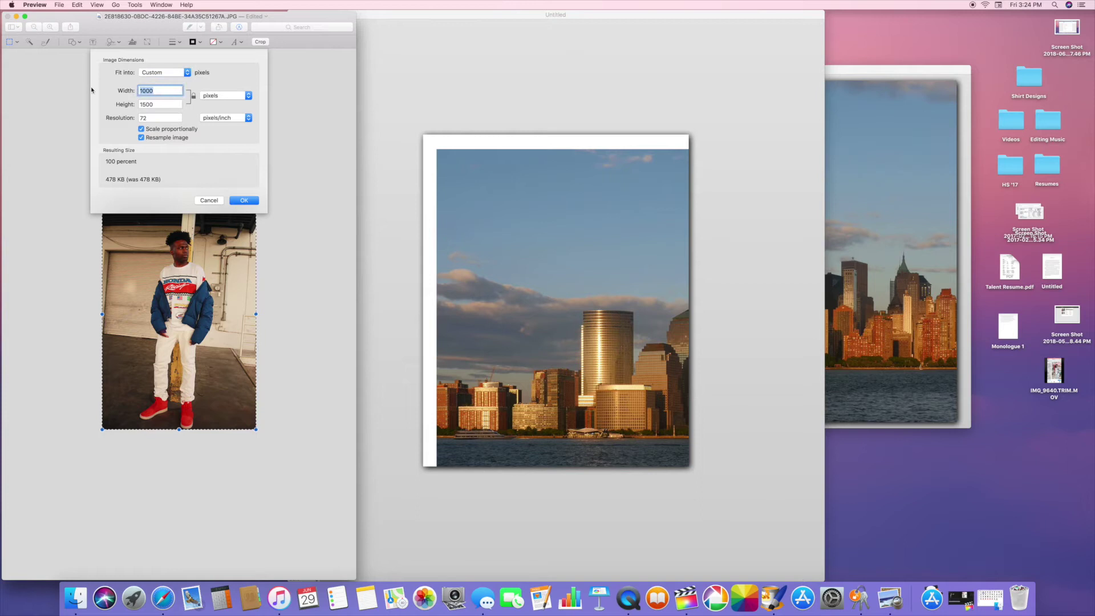
pyautogui.write('750')
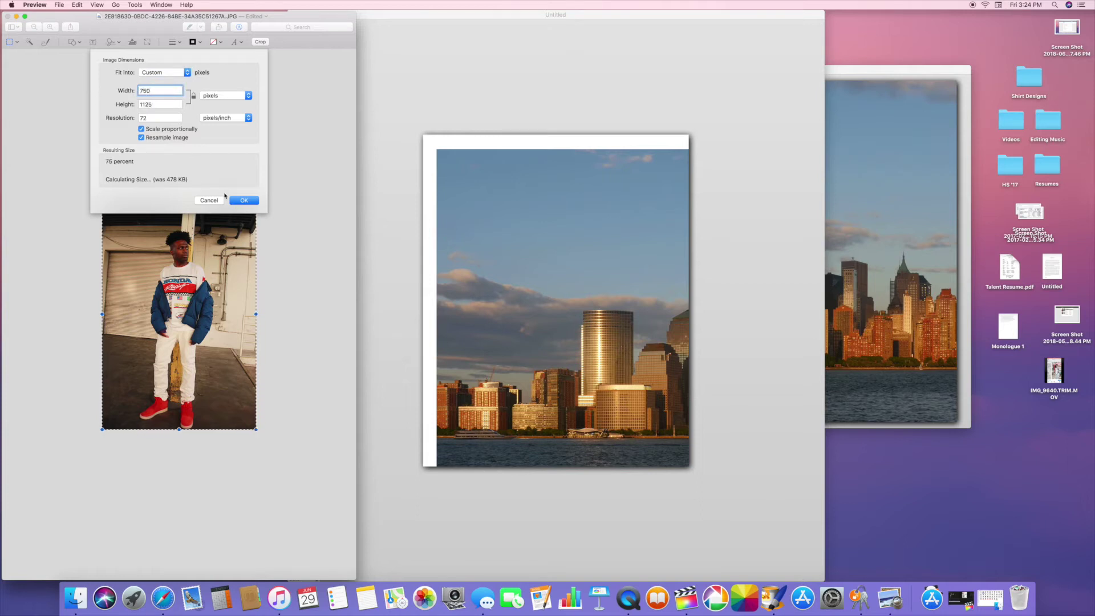
pyautogui.click(236, 200)
pyautogui.press('super+a')
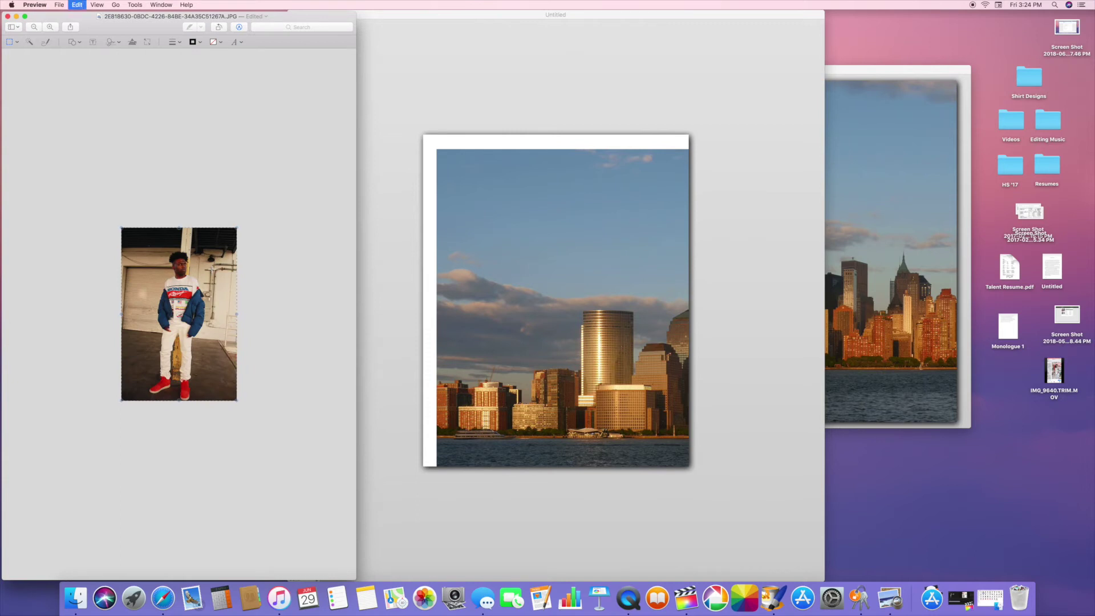
pyautogui.click(464, 22)
pyautogui.press('super+v')
pyautogui.moveTo(483, 225); pyautogui.dragTo(567, 289)
# - Try the portrait at the left edge, then settle it just right of centre above the waterline
pyautogui.moveTo(580, 257); pyautogui.dragTo(475, 277)
pyautogui.moveTo(543, 273)
pyautogui.mouseDown()
pyautogui.moveTo(663, 265)
pyautogui.moveTo(624, 271)
pyautogui.moveTo(571, 307)
pyautogui.moveTo(520, 230)
pyautogui.moveTo(567, 244)
pyautogui.moveTo(603, 320)
pyautogui.moveTo(589, 329)
pyautogui.moveTo(541, 274)
pyautogui.mouseUp()
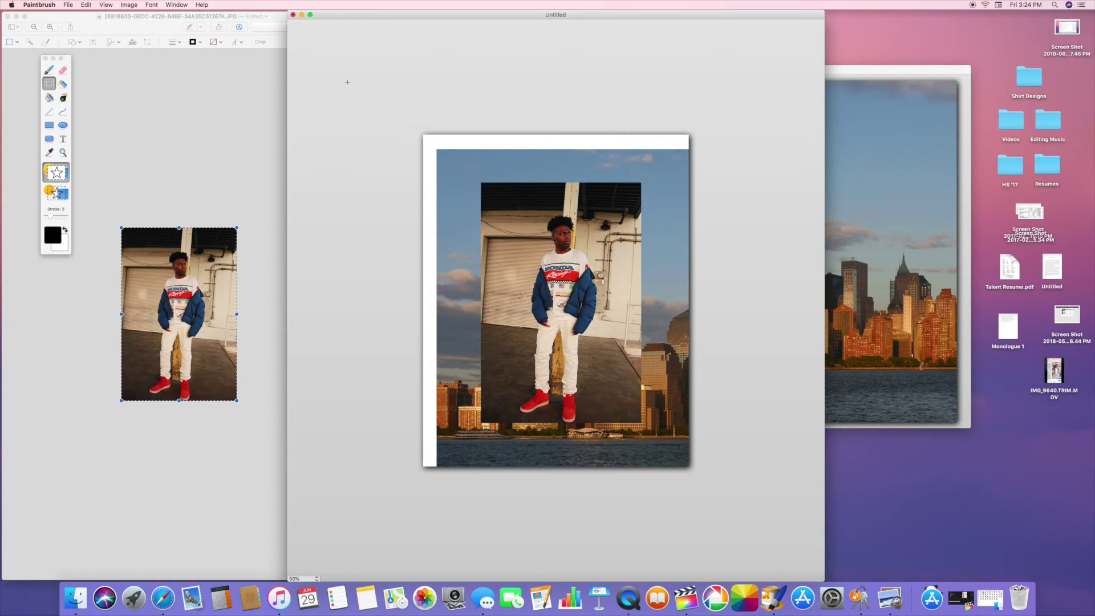
# - Create a second blank 1242 × 1552 canvas, Untitled 2, zoomed out to 50%
pyautogui.click(7, 16)
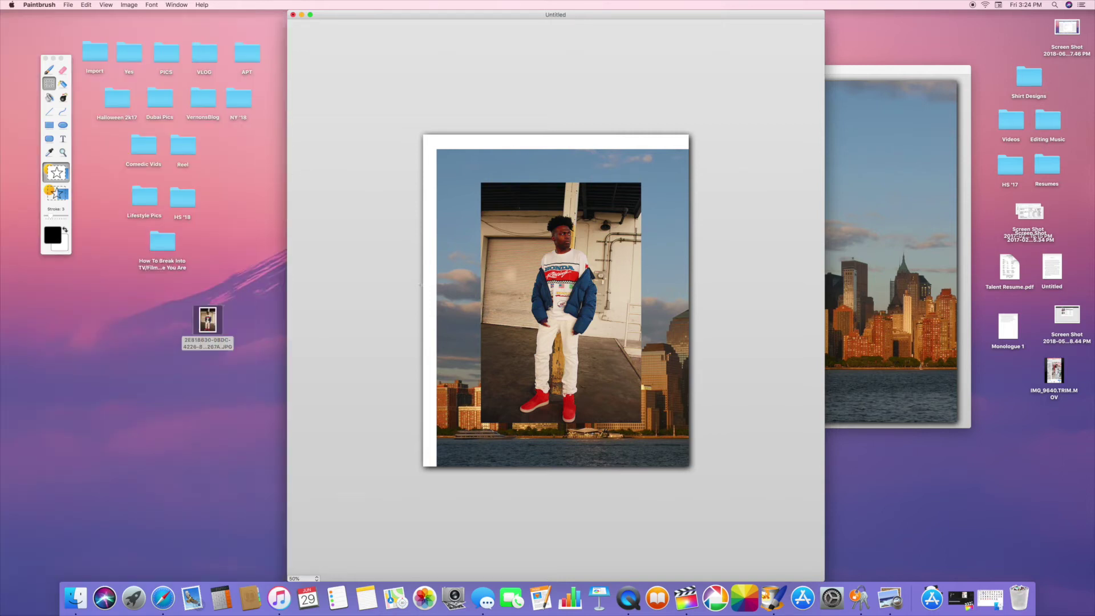
pyautogui.moveTo(637, 20); pyautogui.dragTo(565, 21)
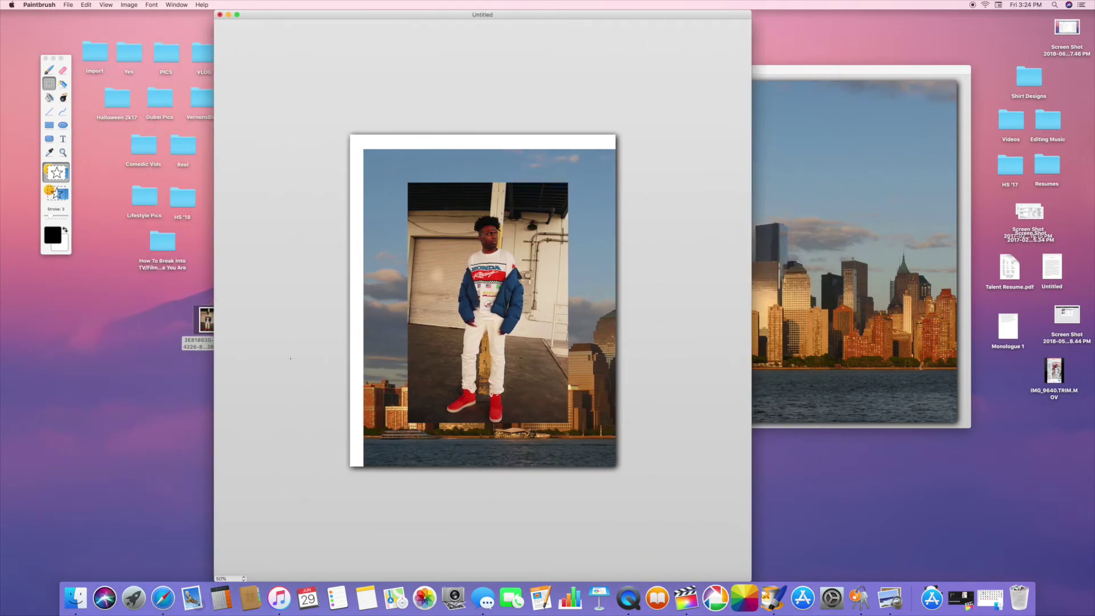
pyautogui.click(68, 5)
pyautogui.click(73, 18)
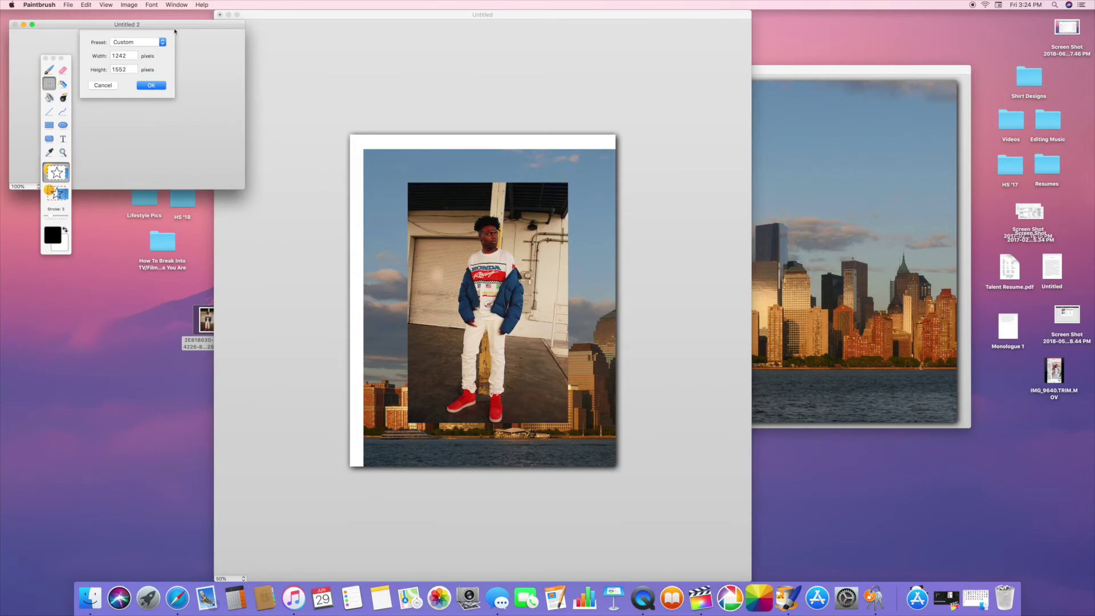
pyautogui.moveTo(174, 33); pyautogui.dragTo(455, 120)
pyautogui.click(441, 174)
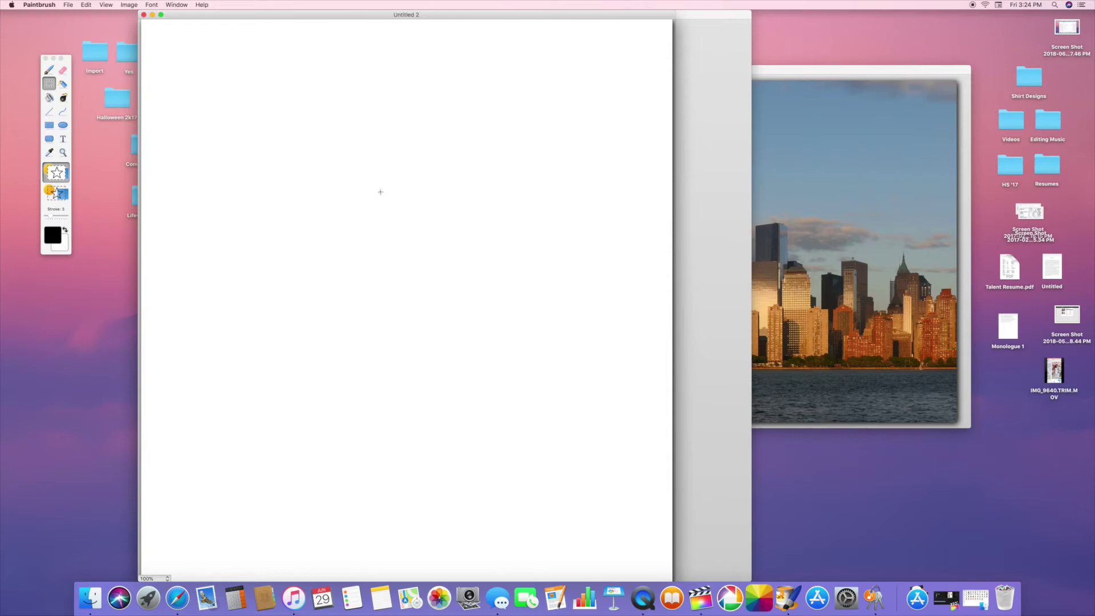
pyautogui.click(130, 4)
pyautogui.moveTo(105, 4)
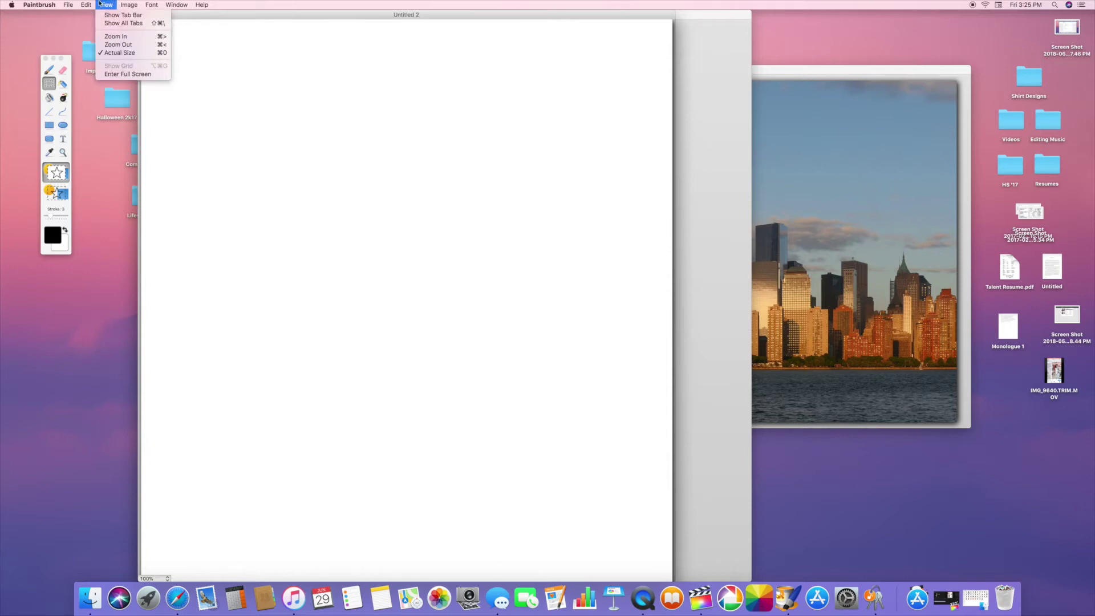
pyautogui.click(110, 44)
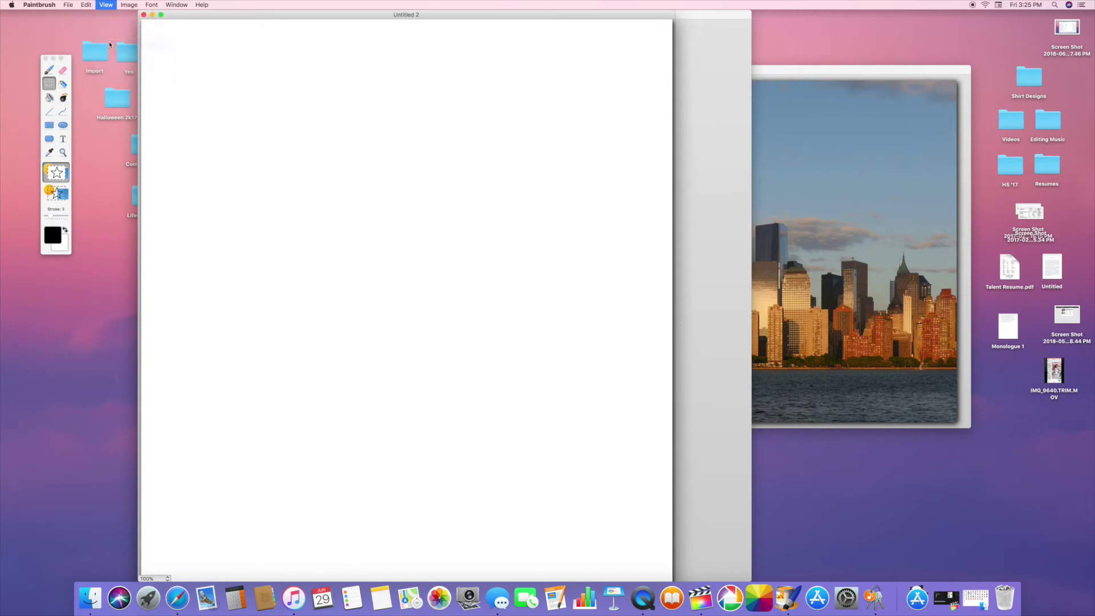
pyautogui.moveTo(226, 12); pyautogui.dragTo(577, 9)
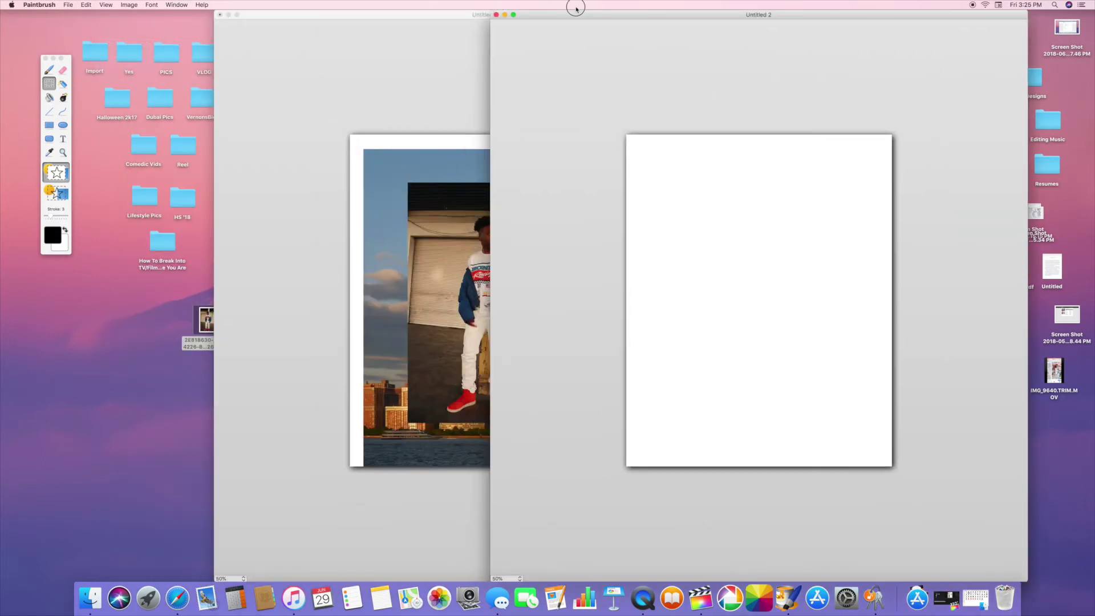
# - Copy the first collage, exit split-view full screen, and center the Untitled 2 window
pyautogui.moveTo(426, 15); pyautogui.dragTo(205, 9)
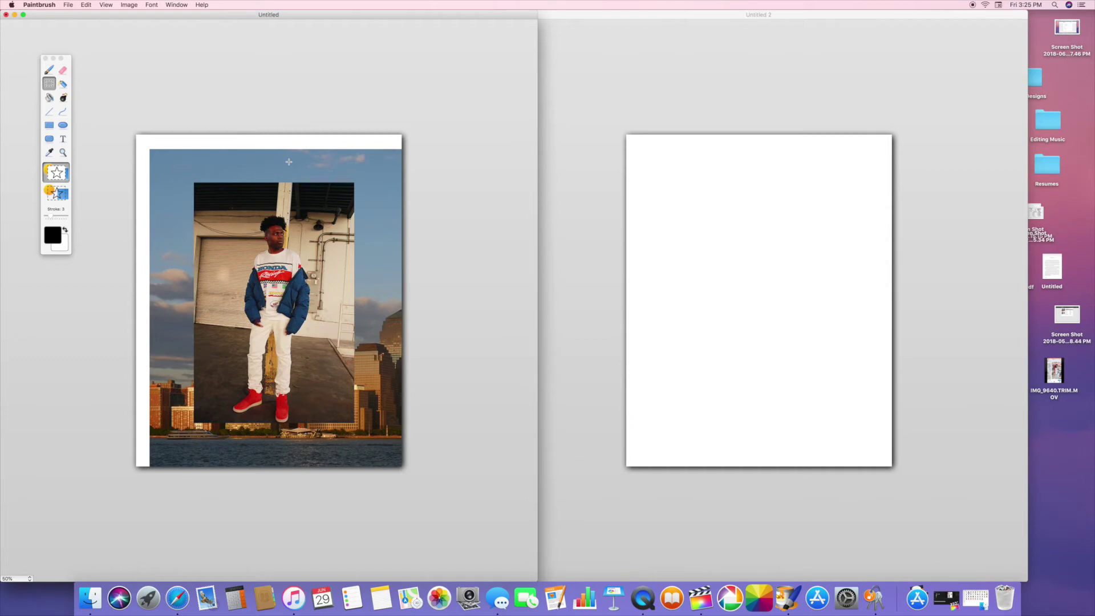
pyautogui.press('super+c')
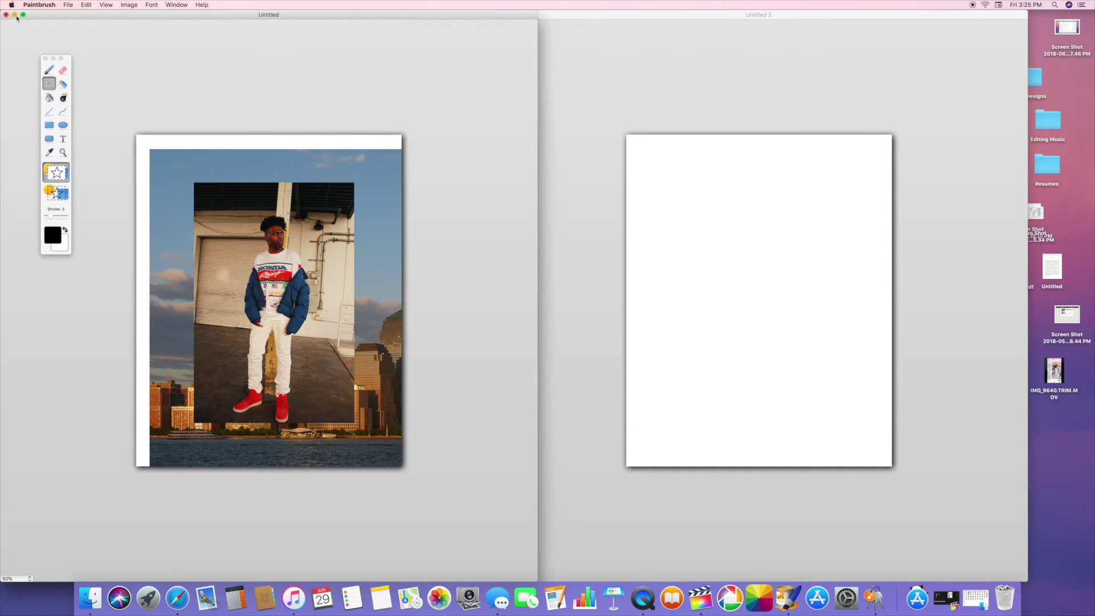
pyautogui.click(23, 14)
pyautogui.click(618, 18)
pyautogui.moveTo(618, 18); pyautogui.dragTo(356, 19)
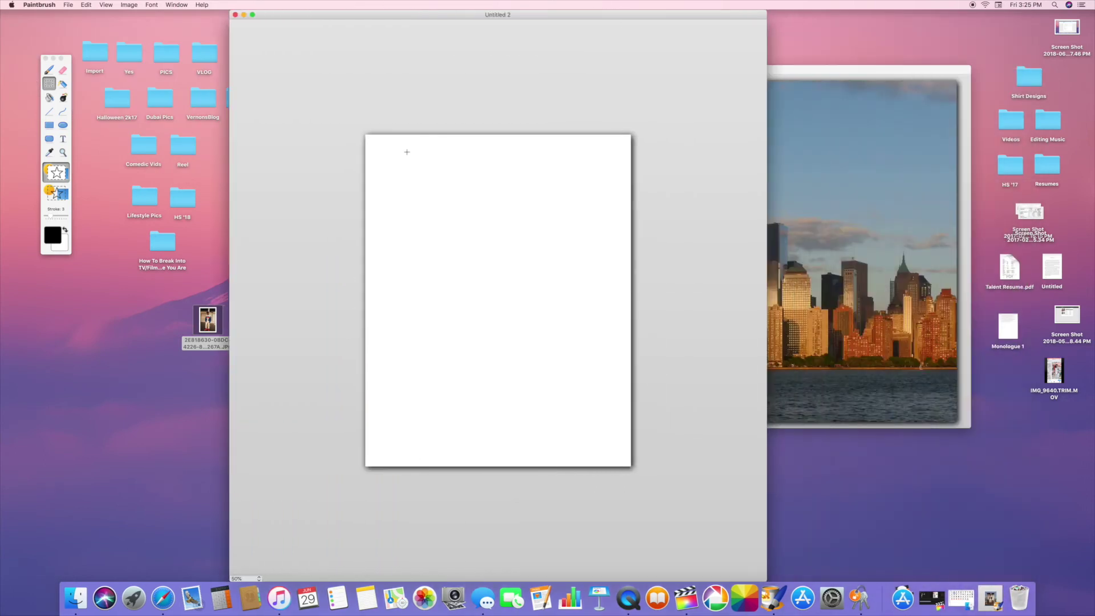
# - Paste the copied first collage into Untitled 2 and shift it until only a narrow strip shows
pyautogui.press('super+v')
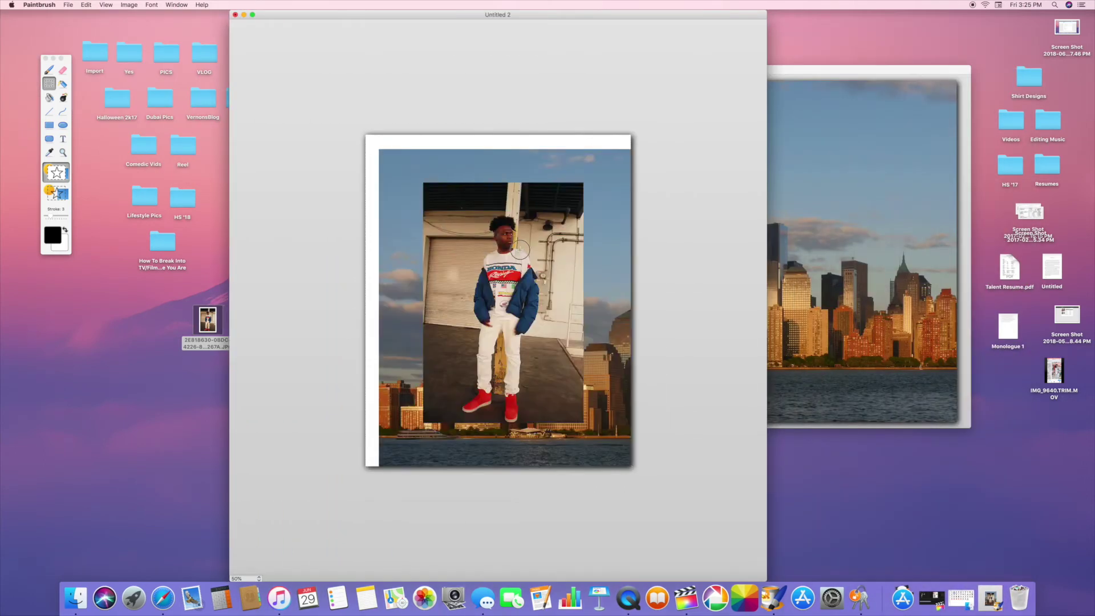
pyautogui.moveTo(422, 248); pyautogui.dragTo(402, 248)
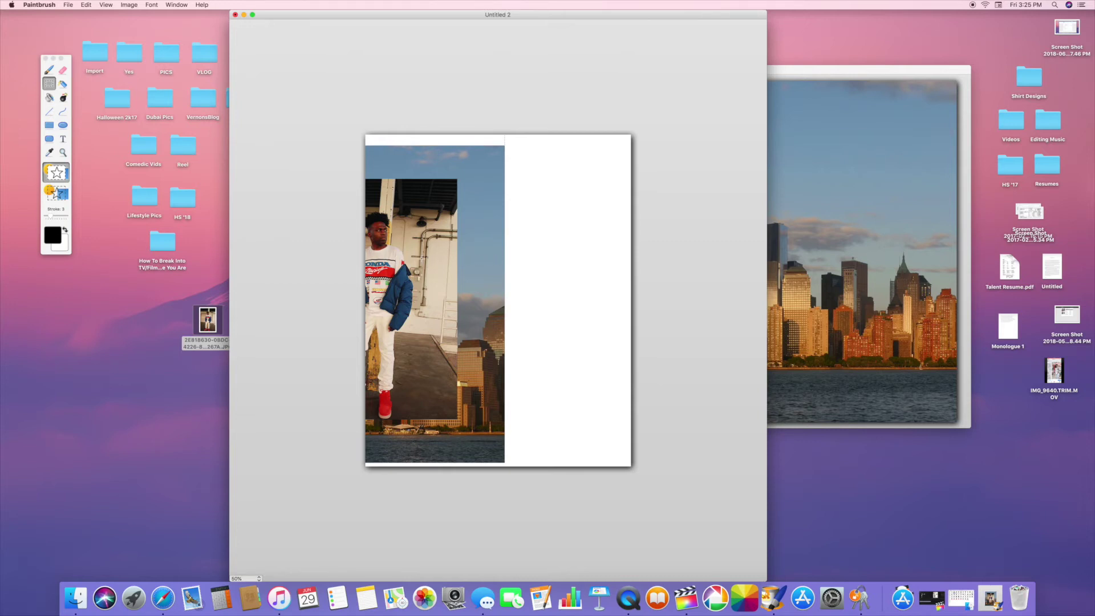
pyautogui.click(996, 606)
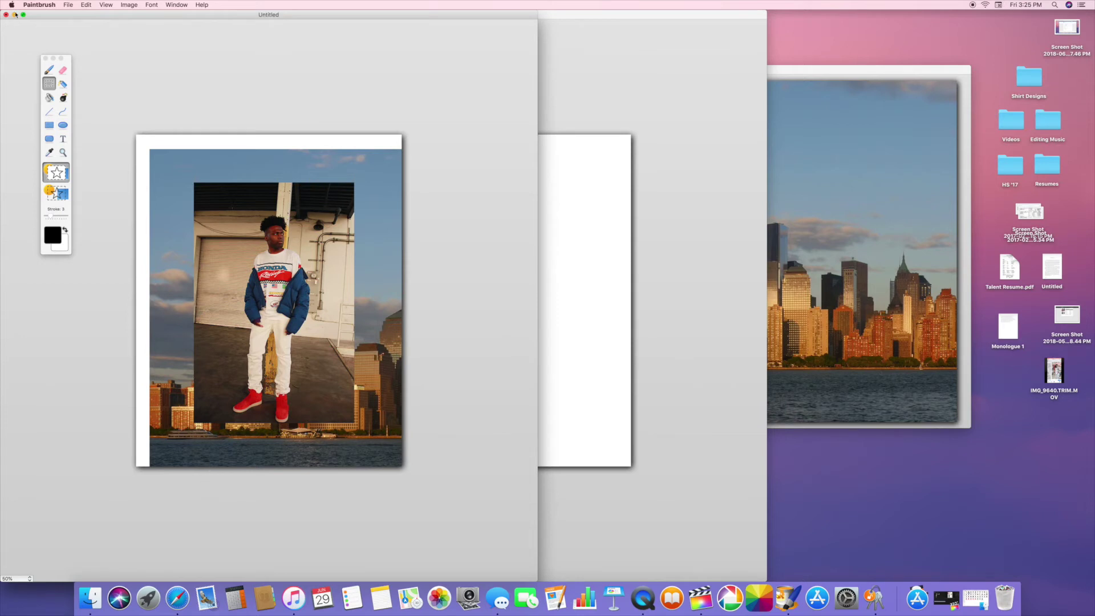
pyautogui.click(14, 14)
pyautogui.moveTo(400, 367); pyautogui.dragTo(443, 345)
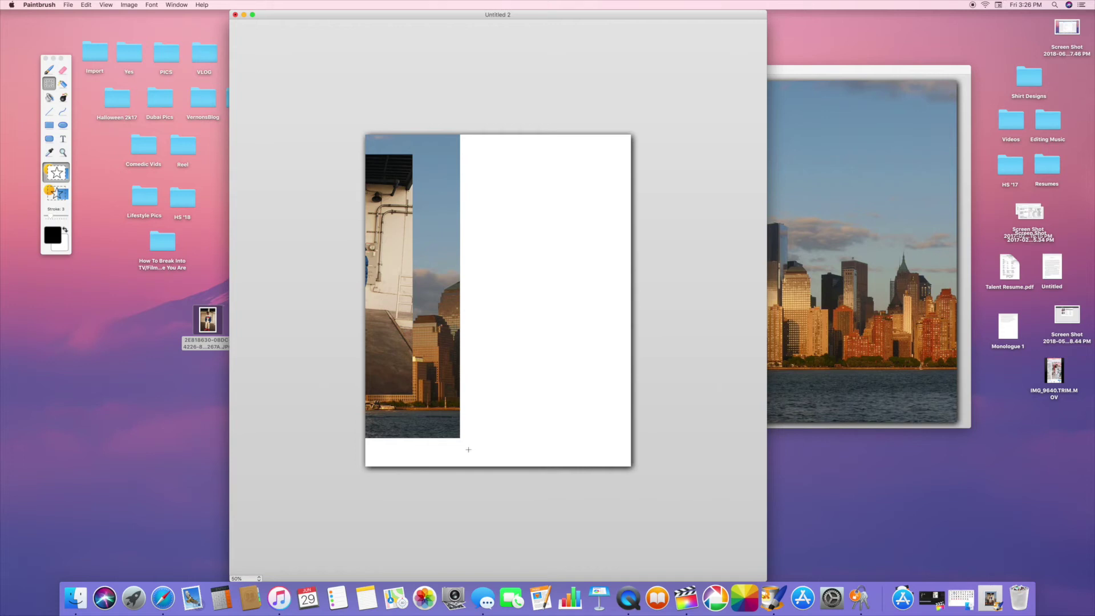
pyautogui.moveTo(417, 329); pyautogui.dragTo(384, 351)
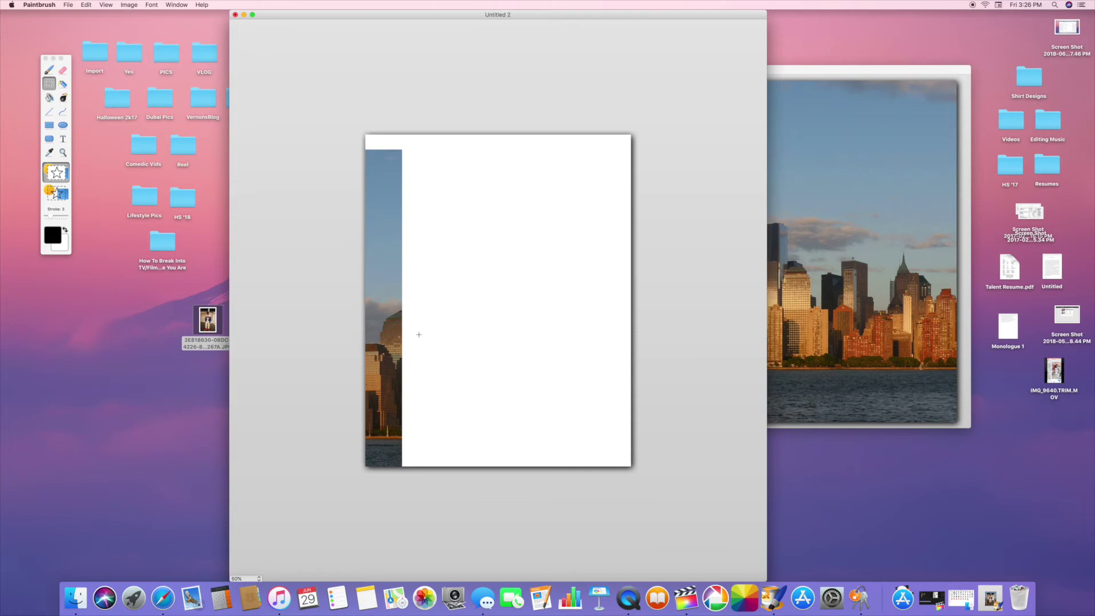
# - Cut a section from the Freedom Tower skyline photo window
pyautogui.click(795, 69)
pyautogui.click(600, 37)
pyautogui.click(776, 73)
pyautogui.click(475, 135)
pyautogui.click(780, 67)
pyautogui.moveTo(427, 74); pyautogui.dragTo(506, 43)
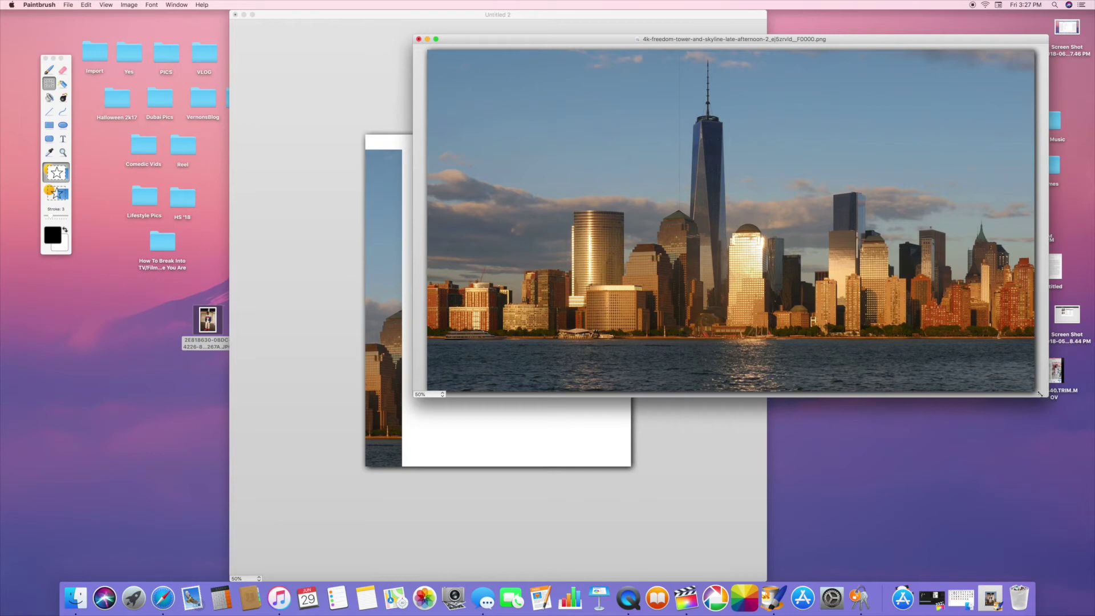
pyautogui.press('Delete')
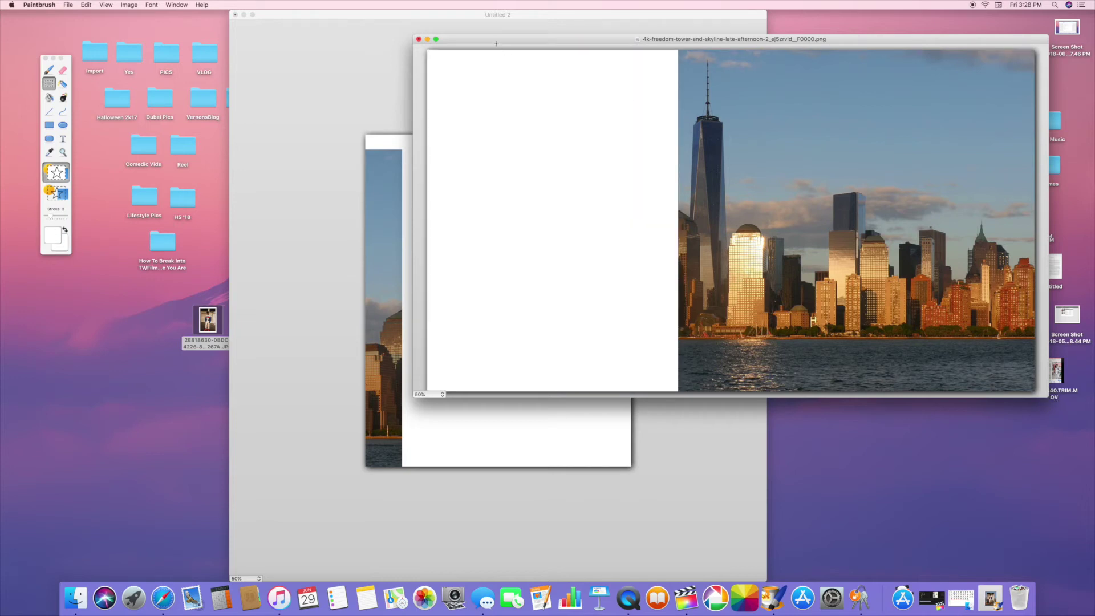
# - Paste the skyline section into Untitled 2, Freedom Tower at left, below a white top band
pyautogui.click(492, 24)
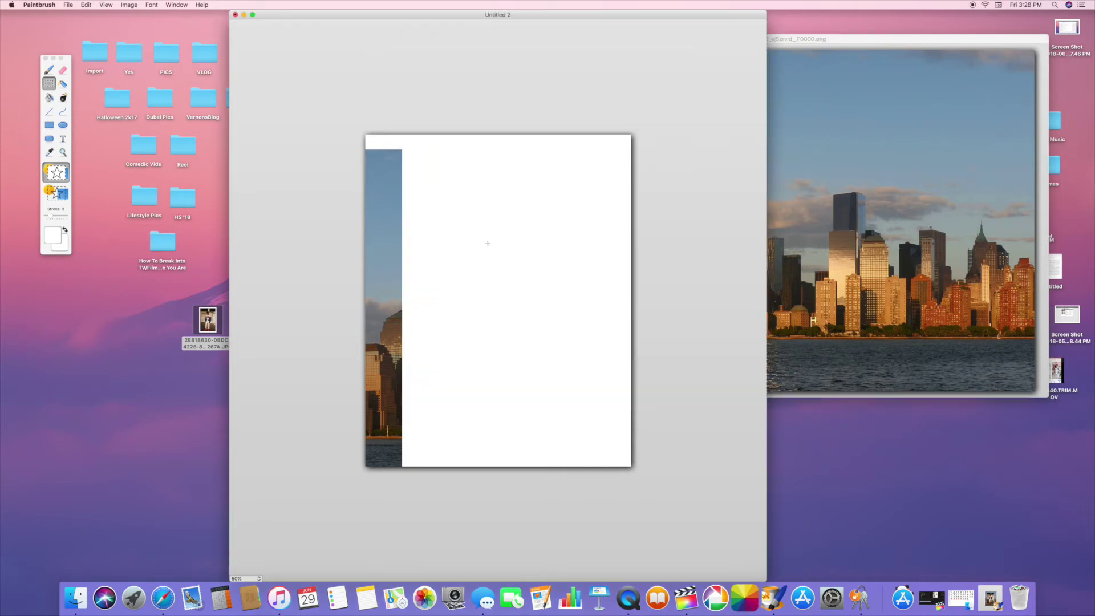
pyautogui.press('cmd+v')
pyautogui.moveTo(495, 283)
pyautogui.mouseDown()
pyautogui.moveTo(515, 296)
pyautogui.moveTo(480, 289)
pyautogui.mouseUp()
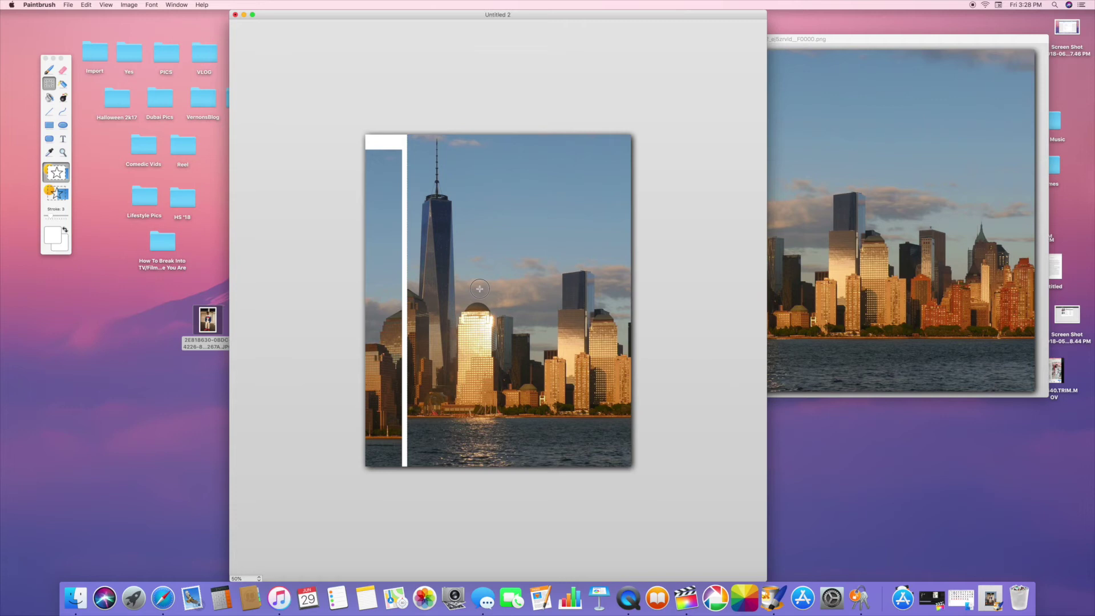
pyautogui.moveTo(479, 289); pyautogui.dragTo(438, 310)
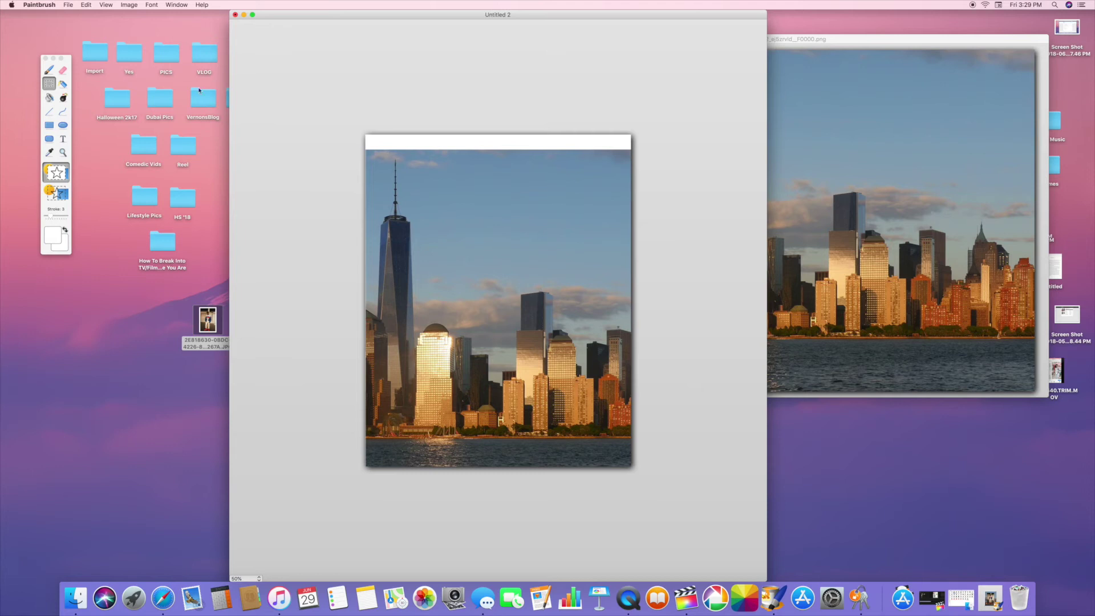
pyautogui.click(85, 5)
pyautogui.click(100, 15)
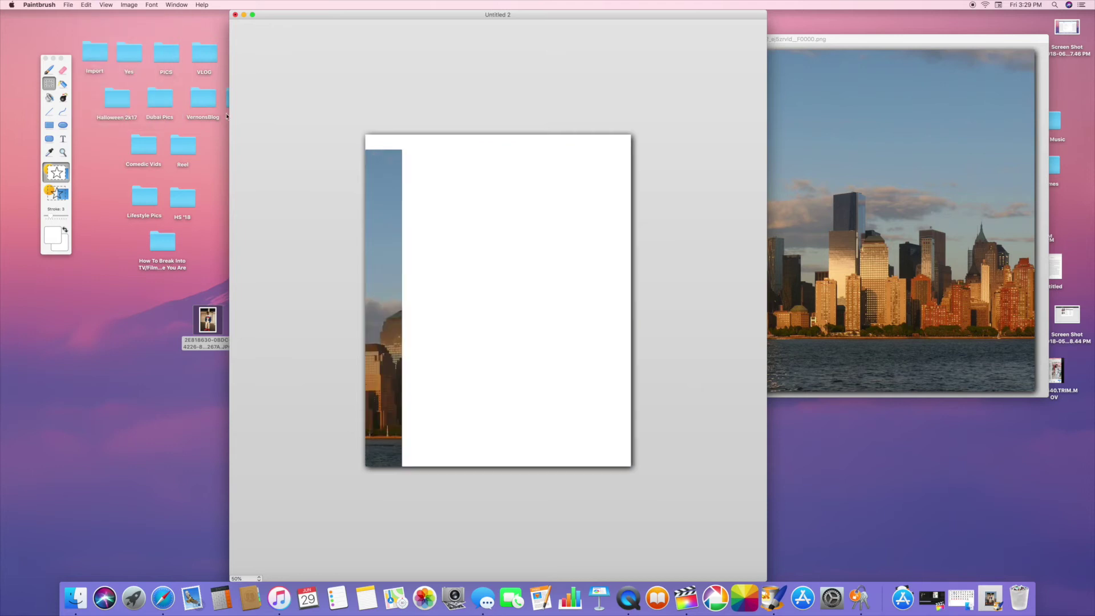
pyautogui.press('super+v')
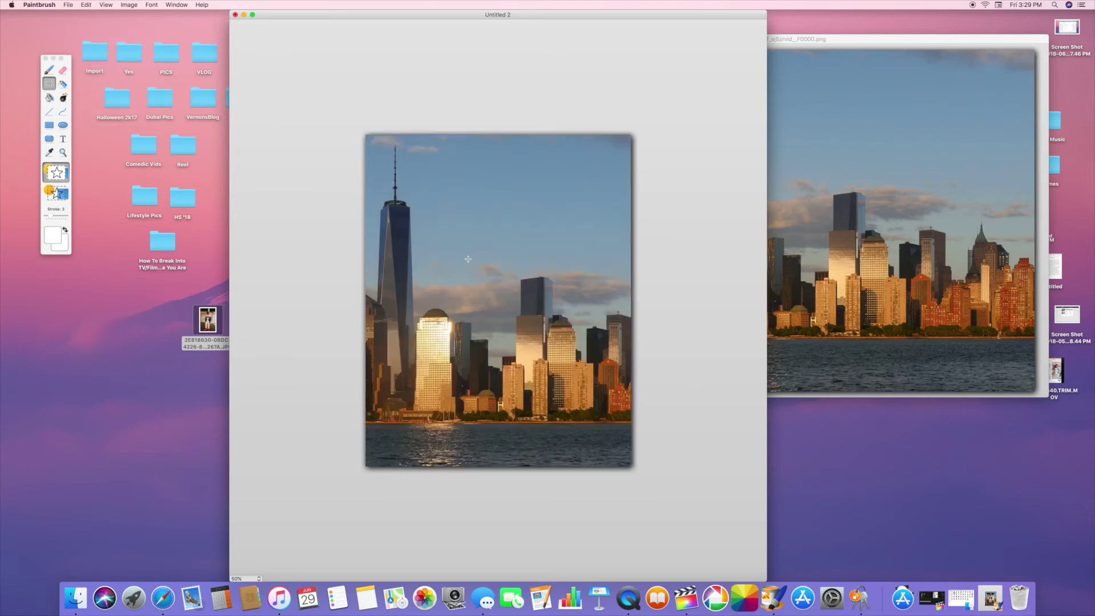
pyautogui.moveTo(474, 249)
pyautogui.mouseDown()
pyautogui.moveTo(495, 269)
pyautogui.moveTo(492, 254)
pyautogui.moveTo(467, 265)
pyautogui.mouseUp()
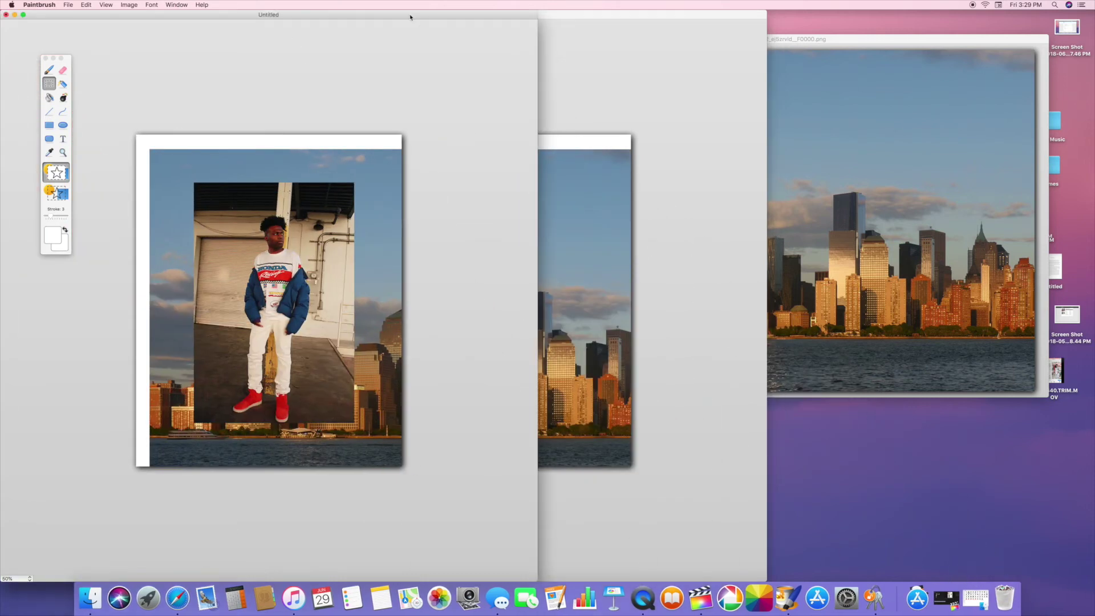
pyautogui.moveTo(410, 16); pyautogui.dragTo(807, 23)
pyautogui.moveTo(456, 28); pyautogui.dragTo(673, 10)
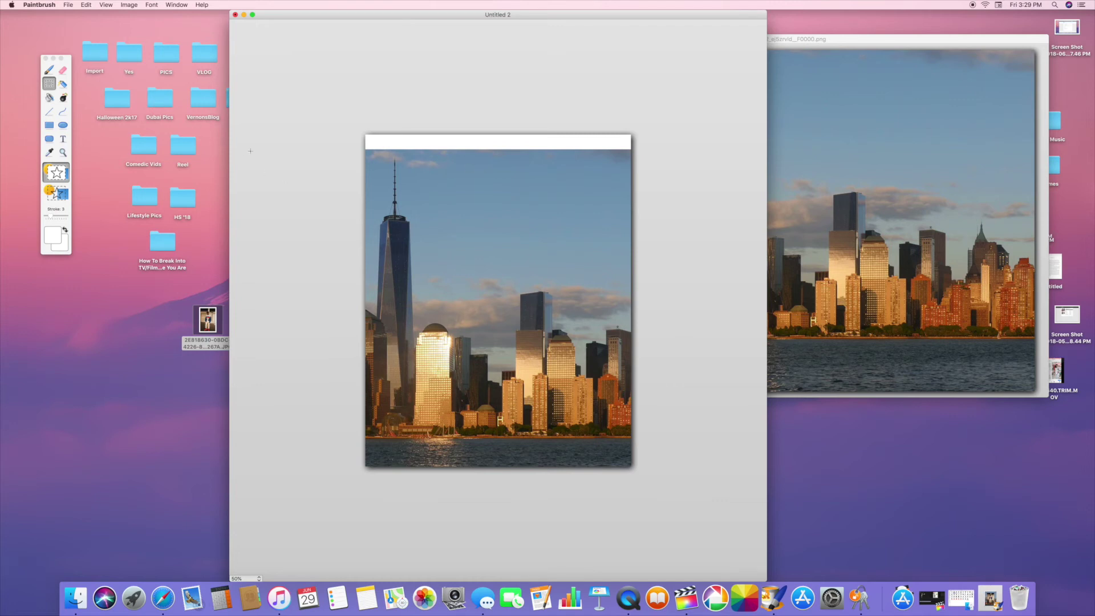
pyautogui.click(962, 596)
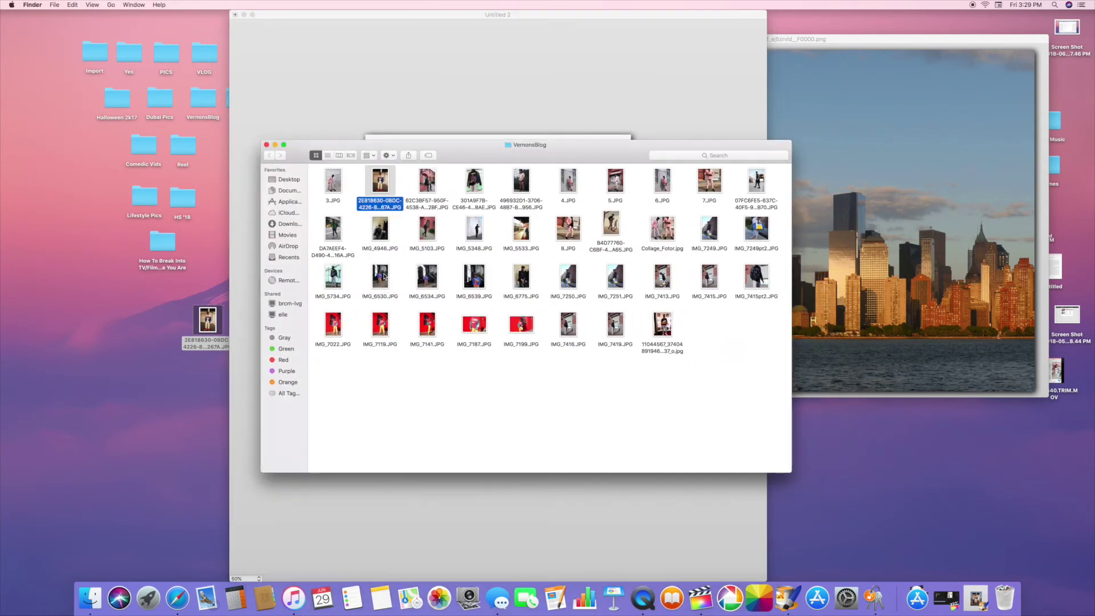
# - Copy IMG_6530.JPG onto the desktop and open it in Preview
pyautogui.click(384, 280)
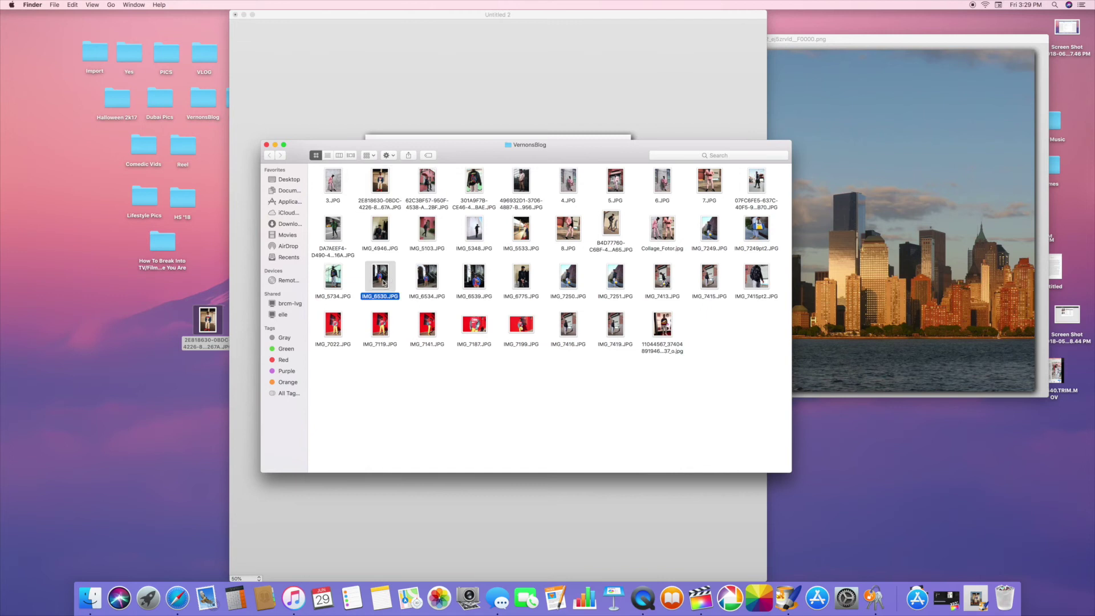
pyautogui.click(152, 413)
pyautogui.press('super+v')
pyautogui.moveTo(1066, 458); pyautogui.dragTo(150, 302)
pyautogui.doubleClick(149, 301)
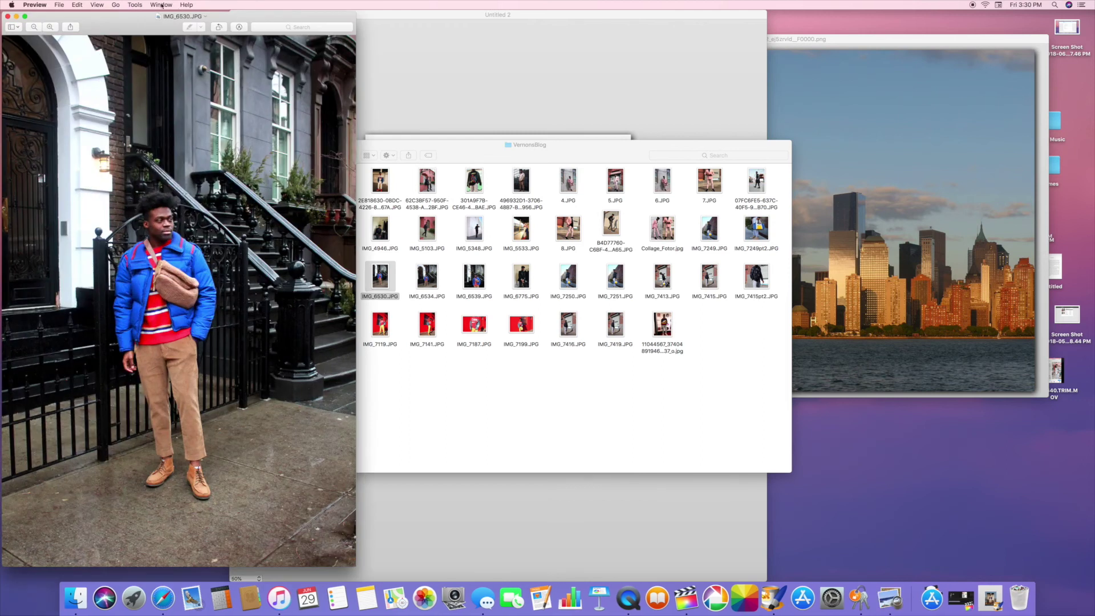
# - Shrink the photo with Adjust Size, select all of it, and bring Untitled 2 forward
pyautogui.click(135, 4)
pyautogui.click(171, 132)
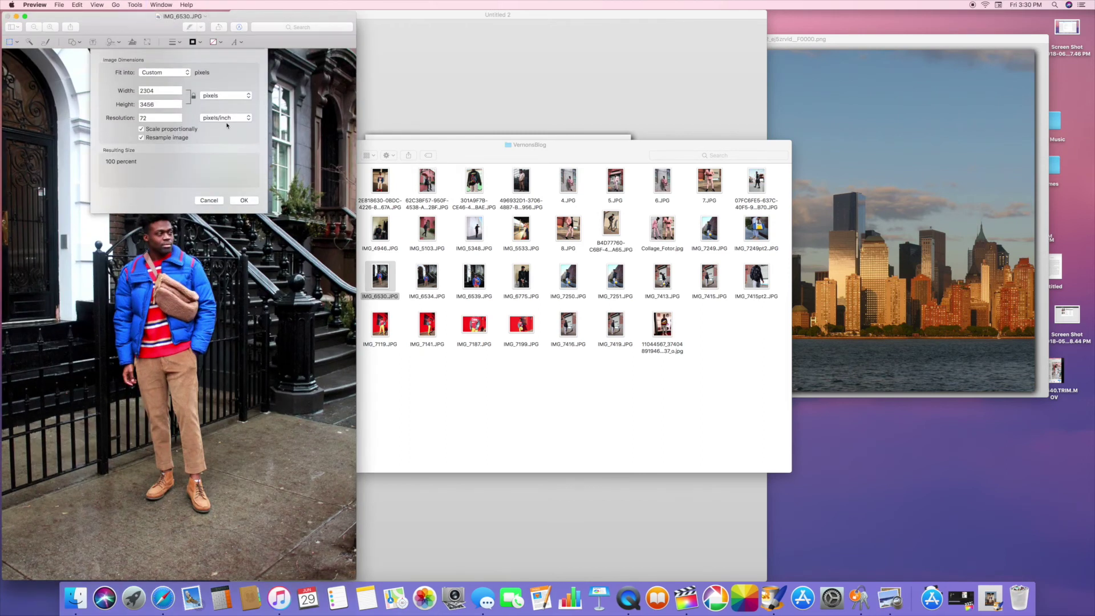
pyautogui.write('7')
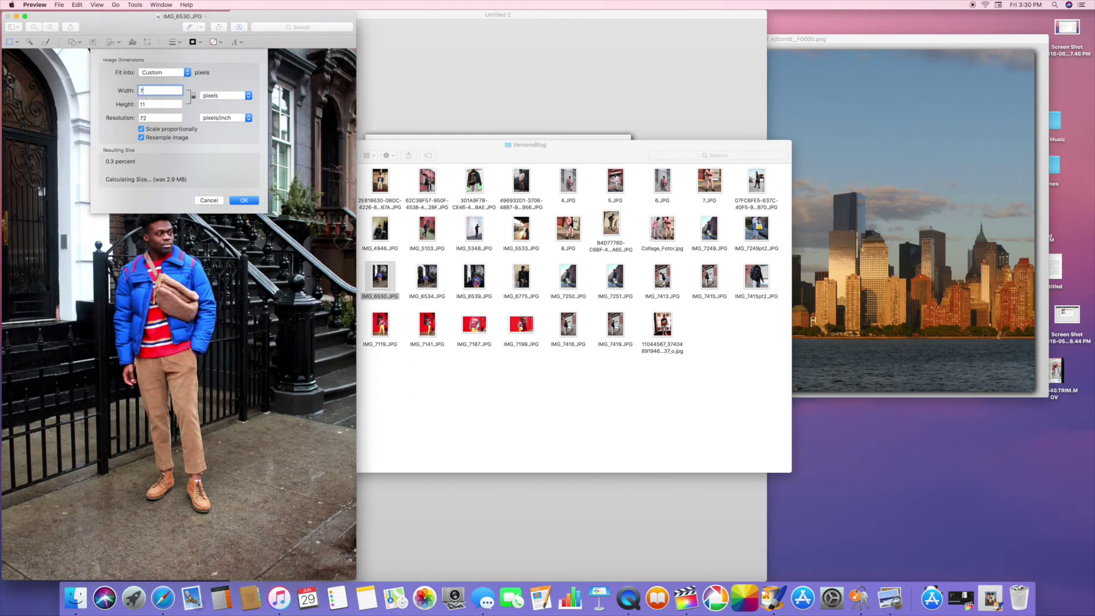
pyautogui.write('850')
pyautogui.click(251, 205)
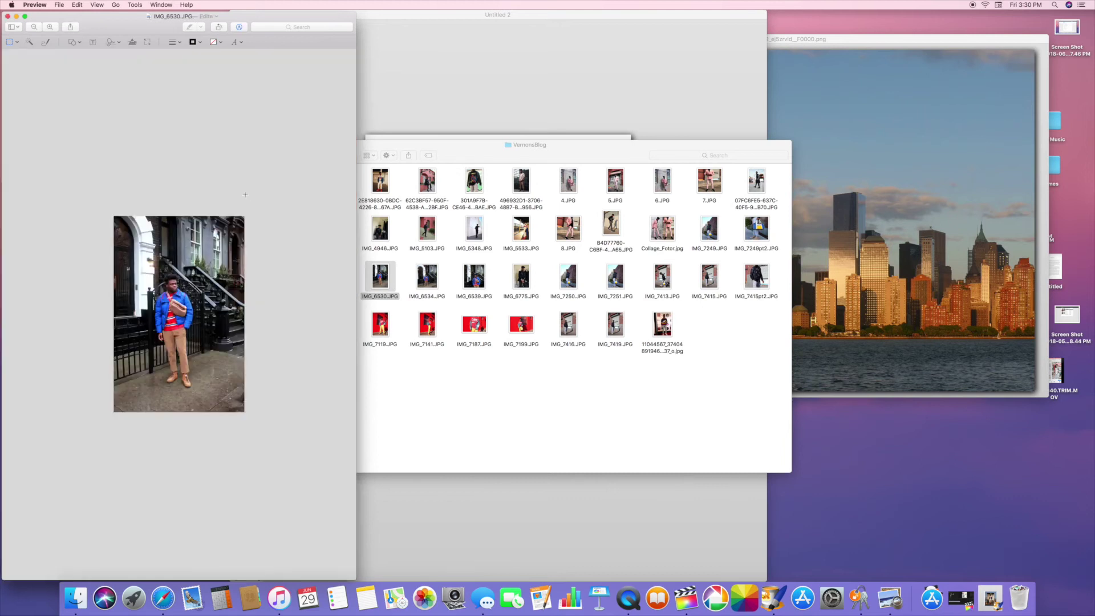
pyautogui.press('super+a')
pyautogui.click(429, 147)
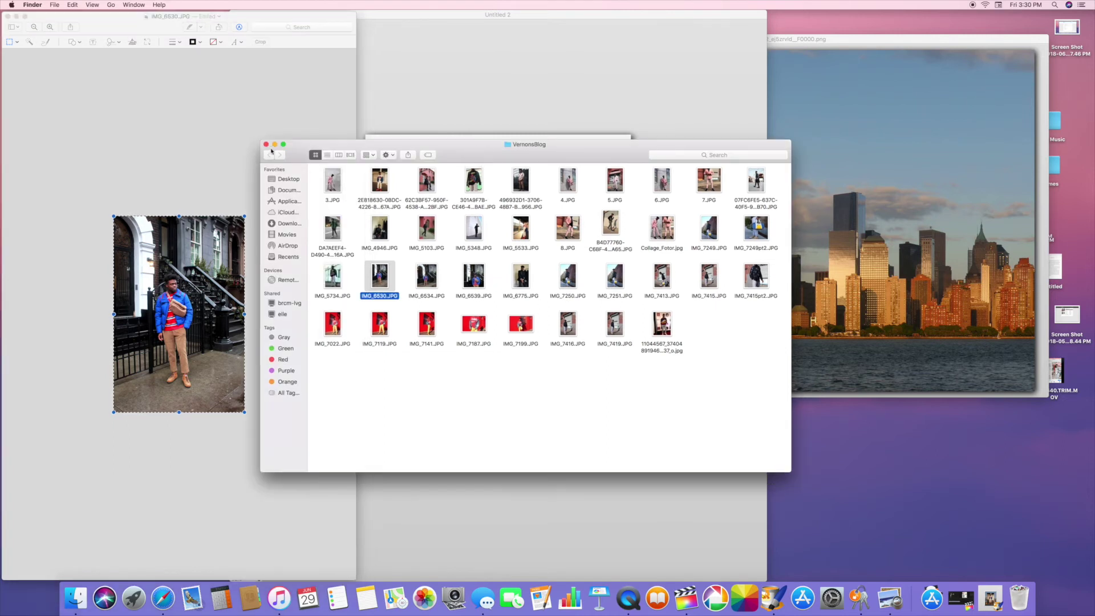
pyautogui.press('super+m')
pyautogui.click(485, 153)
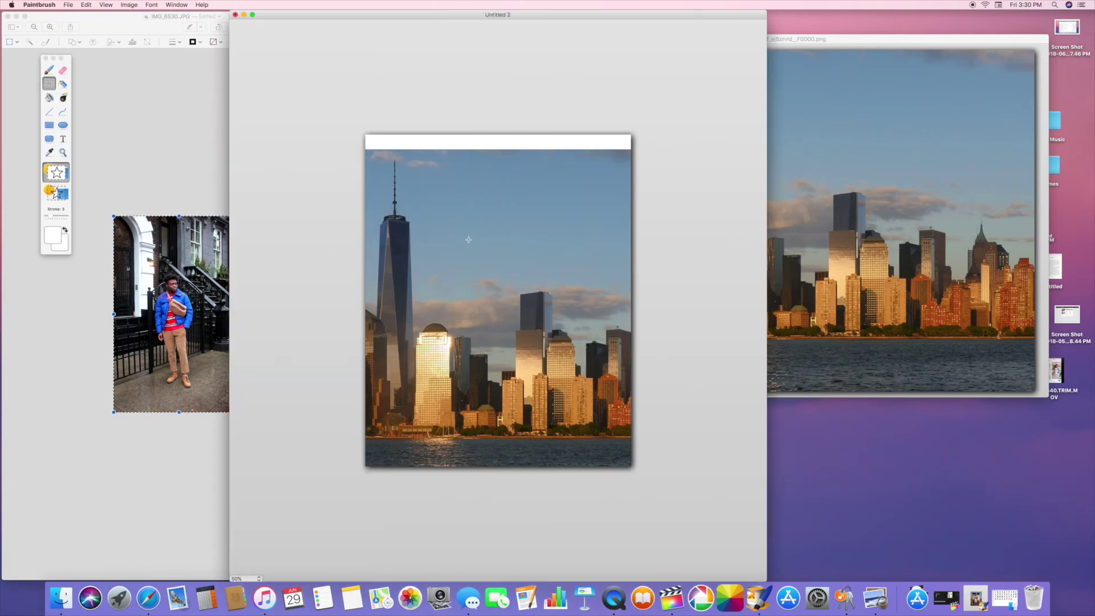
# - Paste the street photo into Untitled 2 beside Freedom Tower and close the photo window
pyautogui.press('super+v')
pyautogui.moveTo(469, 236); pyautogui.dragTo(527, 274)
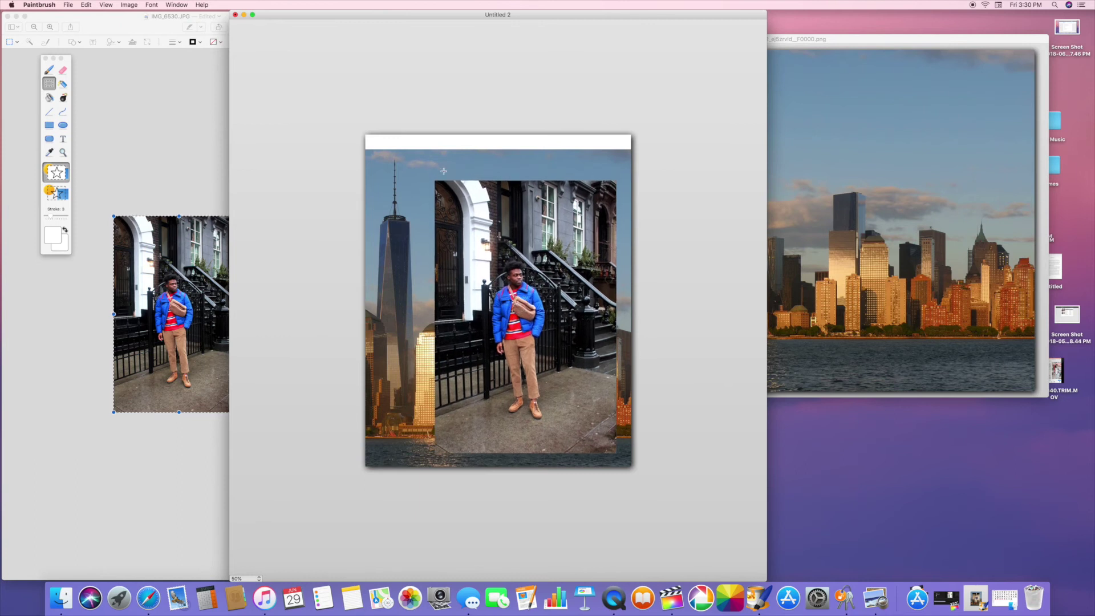
pyautogui.click(8, 17)
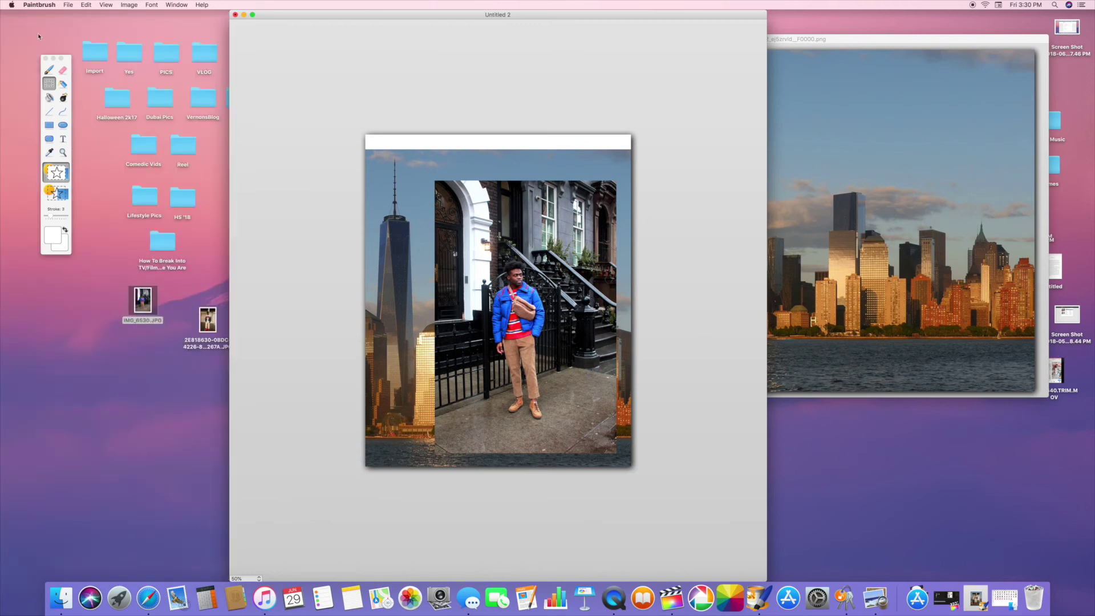
# - Start a new 1242 × 1552 pixel canvas
pyautogui.moveTo(600, 19)
pyautogui.mouseDown()
pyautogui.moveTo(725, 15)
pyautogui.moveTo(488, 4)
pyautogui.mouseUp()
pyautogui.click(67, 5)
pyautogui.click(80, 16)
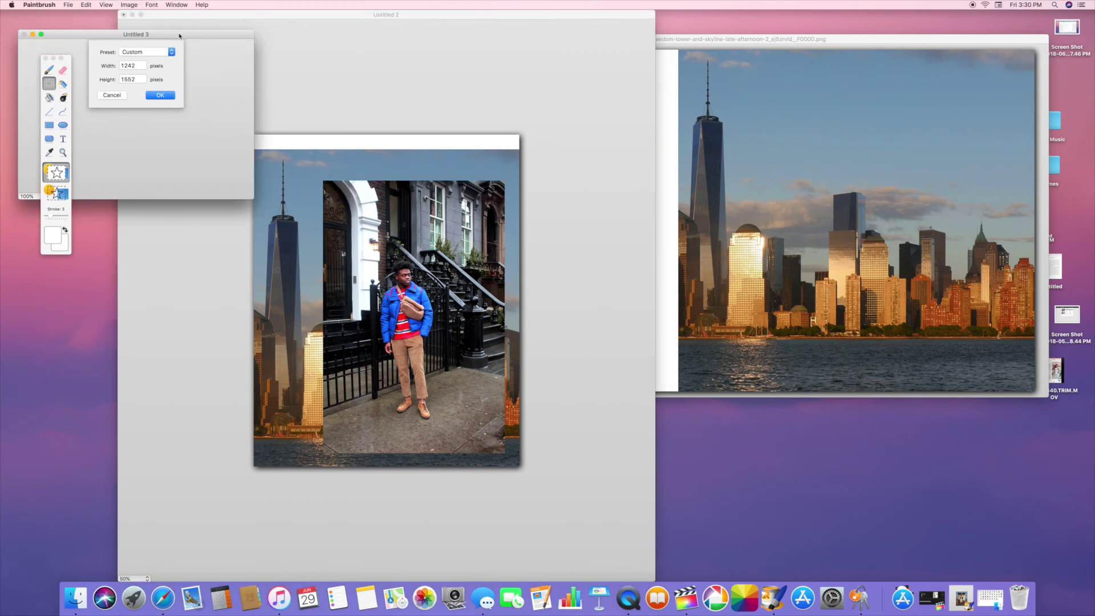
# - Create the 1242 × 1552 Untitled 3 canvas and view it at 50% zoom
pyautogui.moveTo(179, 37); pyautogui.dragTo(487, 82)
pyautogui.click(468, 144)
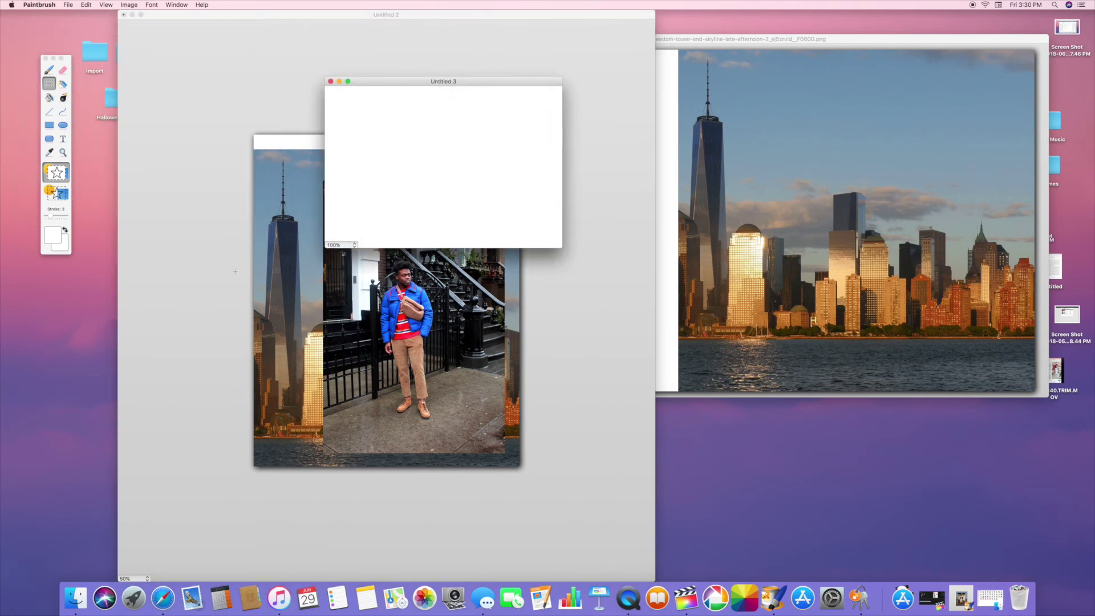
pyautogui.click(106, 4)
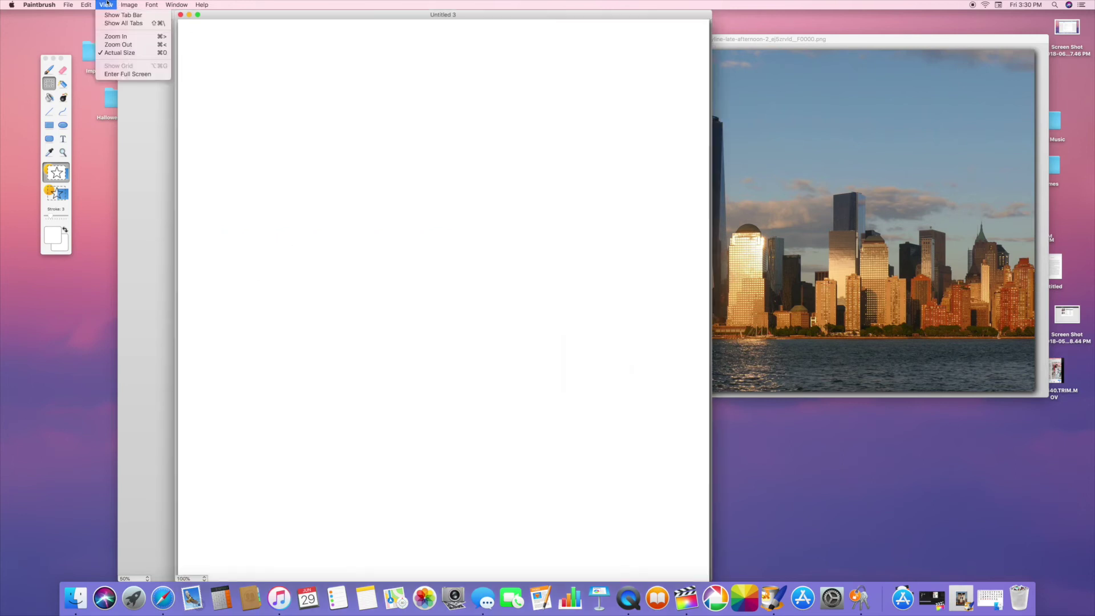
pyautogui.click(118, 44)
pyautogui.moveTo(247, 15); pyautogui.dragTo(552, 19)
# - Slide the pasted collage almost off Untitled 3's left edge and bring the skyline image forward
pyautogui.click(367, 15)
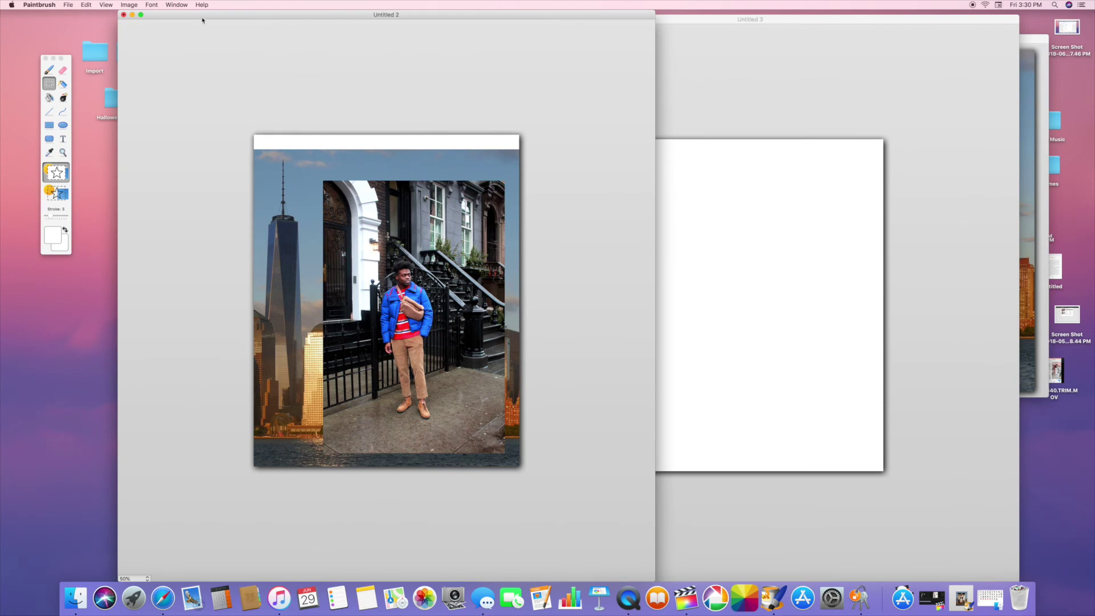
pyautogui.click(132, 15)
pyautogui.moveTo(824, 20); pyautogui.dragTo(330, 14)
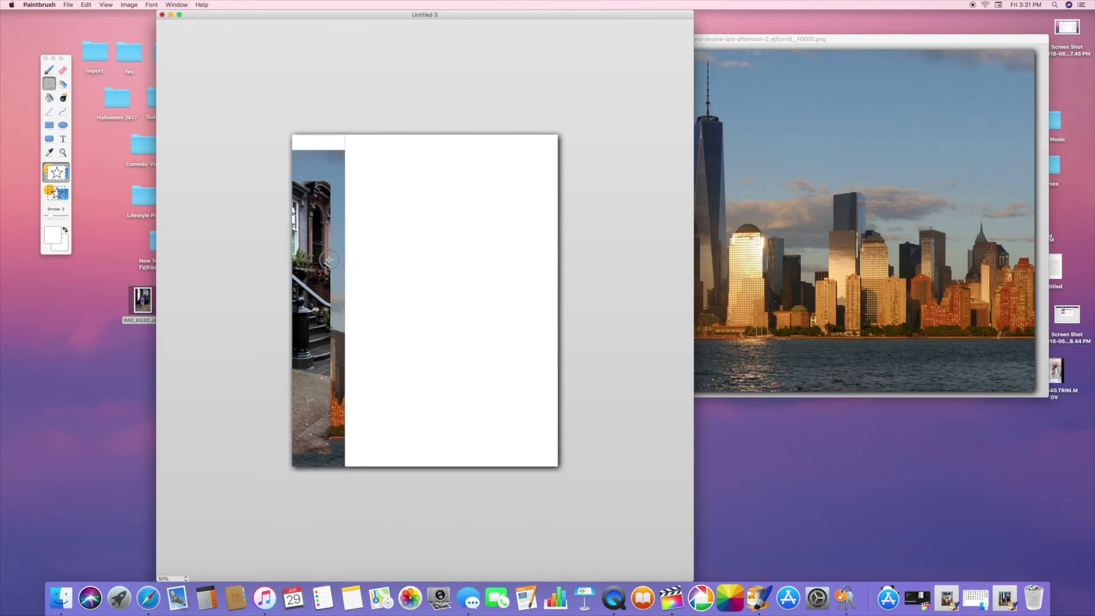
pyautogui.moveTo(332, 263); pyautogui.dragTo(309, 262)
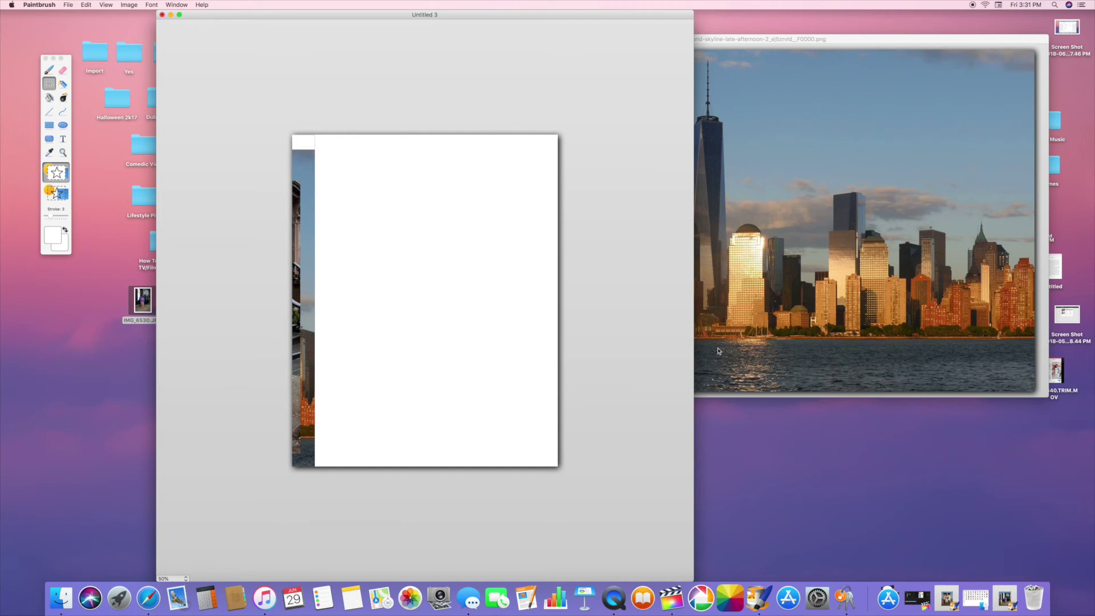
pyautogui.moveTo(727, 37); pyautogui.dragTo(647, 12)
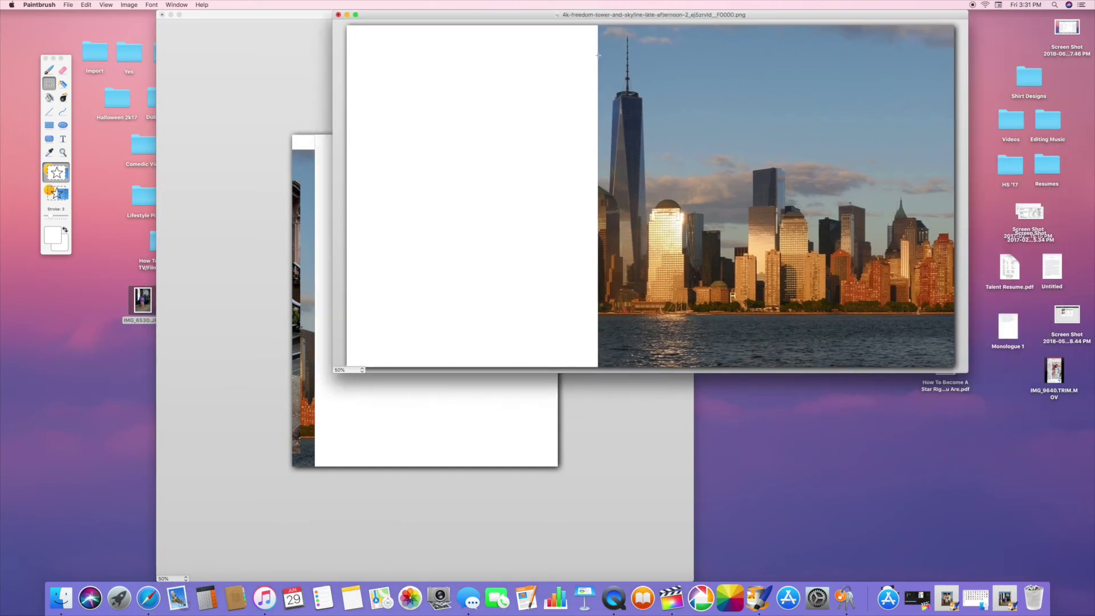
# - Paint a white filled rectangle over the left part of the skyline image
pyautogui.click(50, 125)
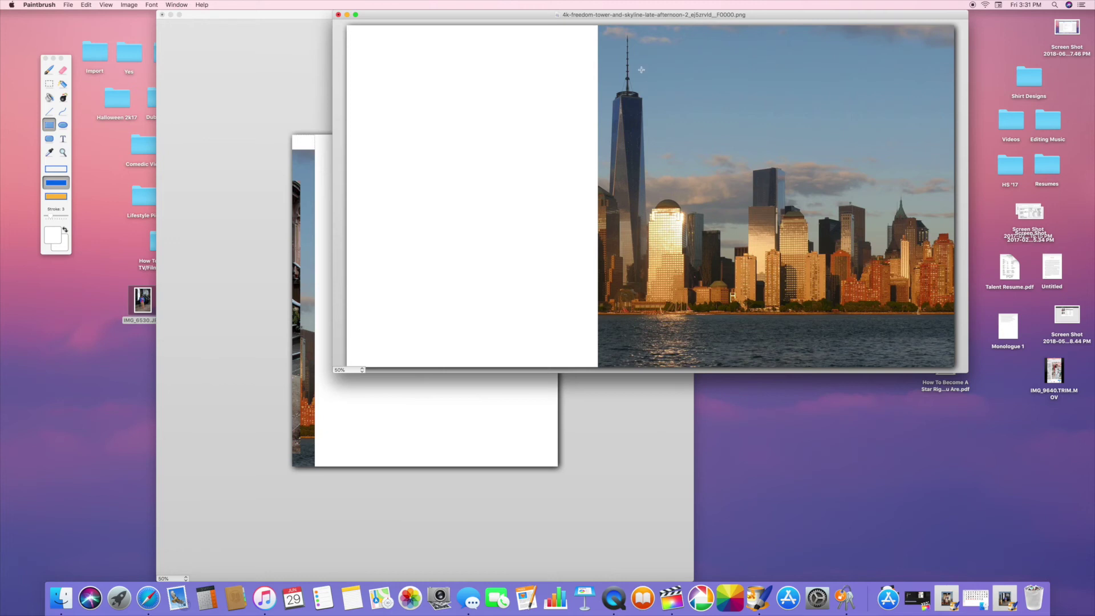
pyautogui.moveTo(595, 26); pyautogui.dragTo(863, 394)
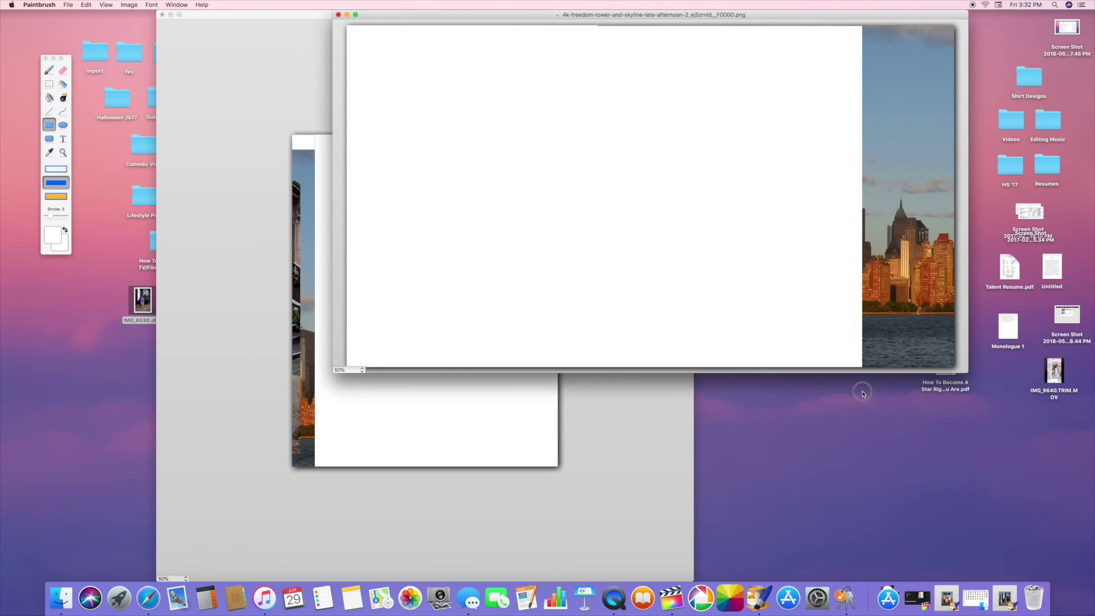
pyautogui.moveTo(863, 394)
pyautogui.mouseDown()
pyautogui.moveTo(849, 394)
pyautogui.moveTo(863, 394)
pyautogui.mouseUp()
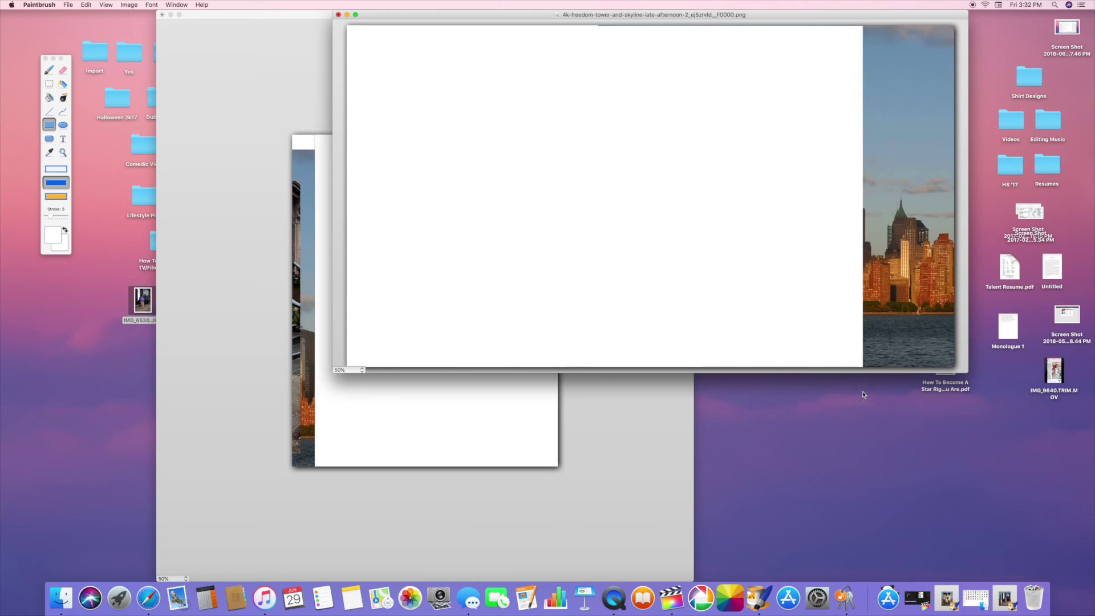
pyautogui.click(785, 127)
pyautogui.moveTo(738, 117)
pyautogui.mouseDown()
pyautogui.moveTo(804, 26)
pyautogui.moveTo(863, 4)
pyautogui.mouseUp()
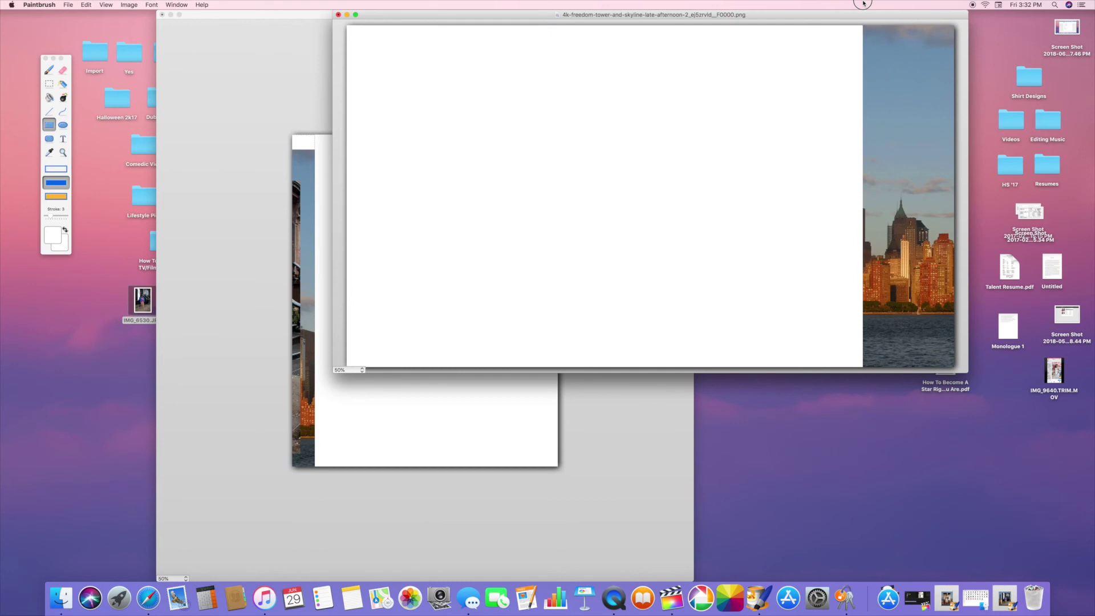
pyautogui.moveTo(864, 4); pyautogui.dragTo(864, 3)
# - Select the remaining narrow skyline strip and switch to Untitled 3
pyautogui.click(50, 84)
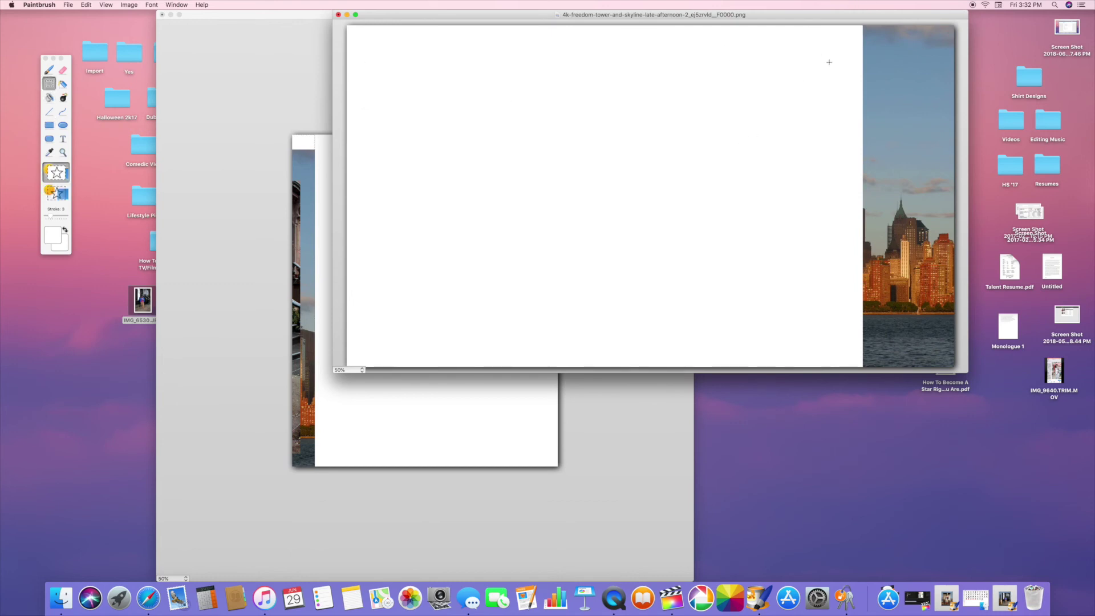
pyautogui.moveTo(862, 25); pyautogui.dragTo(964, 404)
pyautogui.click(293, 17)
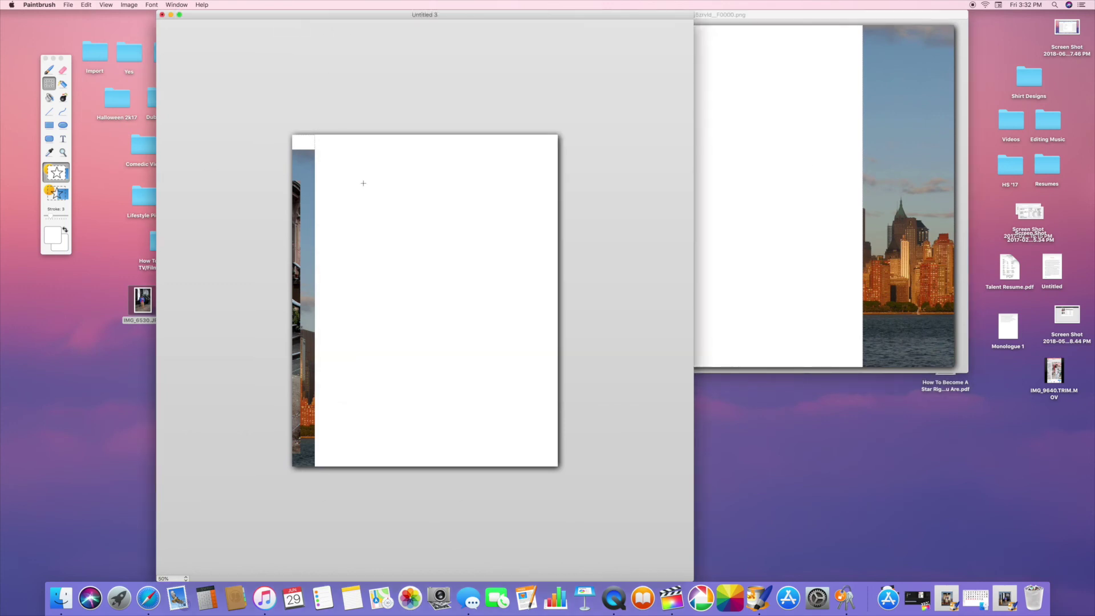
# - Paste the skyline strip along Untitled 3's left side and reopen the photos folder
pyautogui.press('super+v')
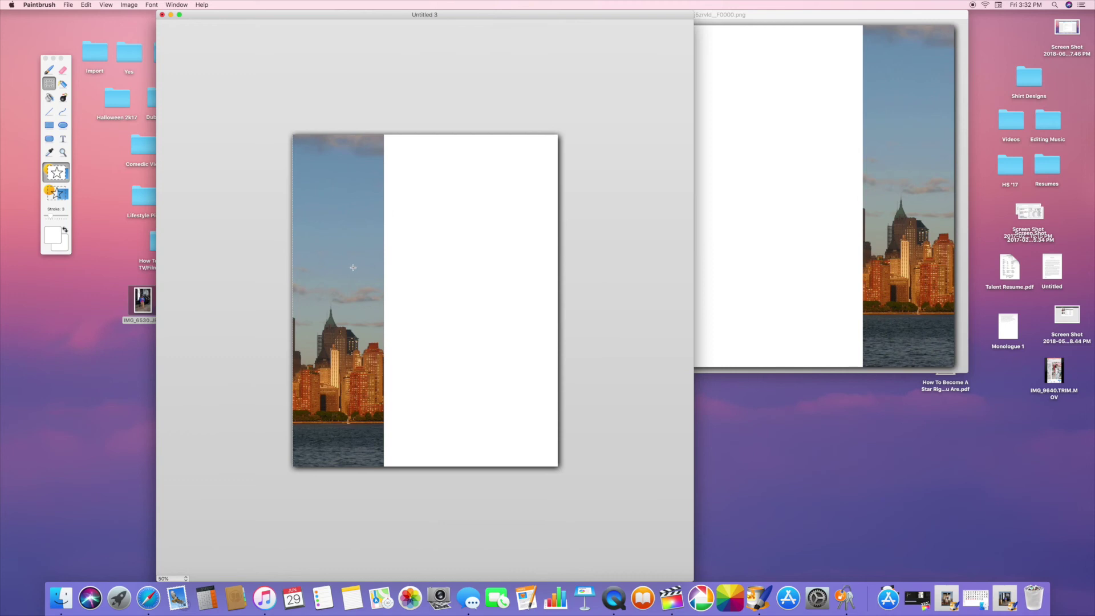
pyautogui.moveTo(339, 271)
pyautogui.mouseDown()
pyautogui.moveTo(391, 270)
pyautogui.moveTo(340, 261)
pyautogui.moveTo(382, 261)
pyautogui.moveTo(361, 286)
pyautogui.moveTo(339, 287)
pyautogui.mouseUp()
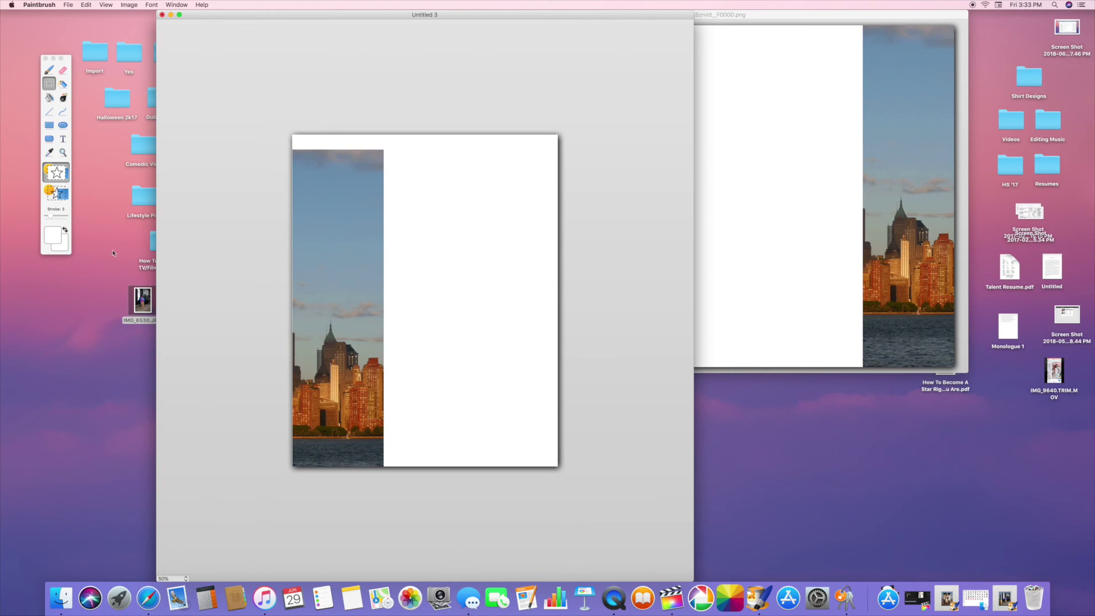
pyautogui.click(977, 599)
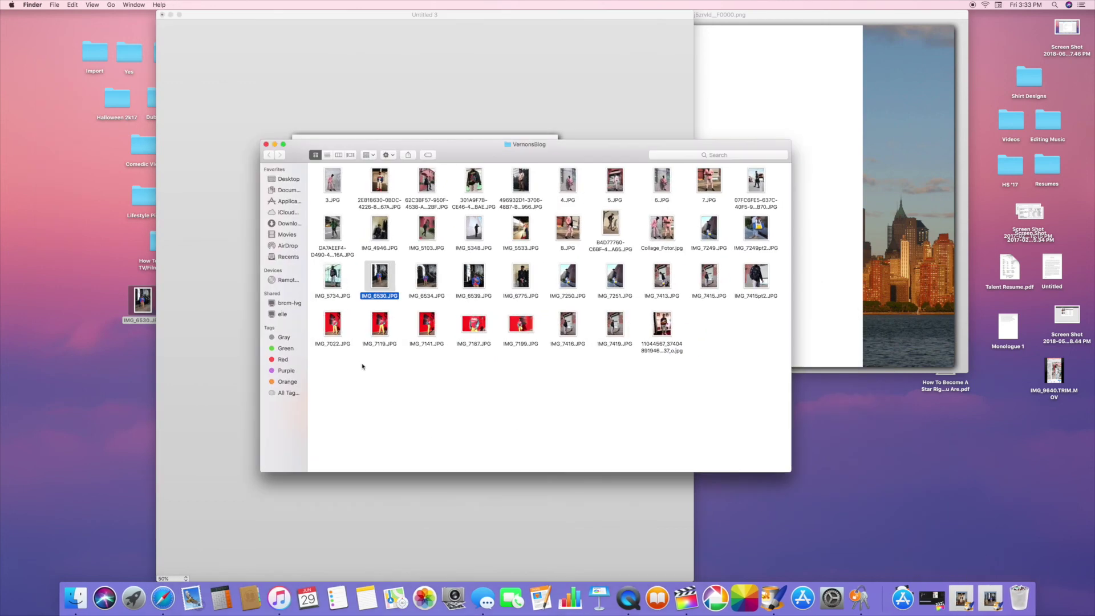
# - Copy IMG_7141.JPG to the desktop and open it in Preview
pyautogui.click(428, 329)
pyautogui.moveTo(428, 329); pyautogui.dragTo(1077, 465)
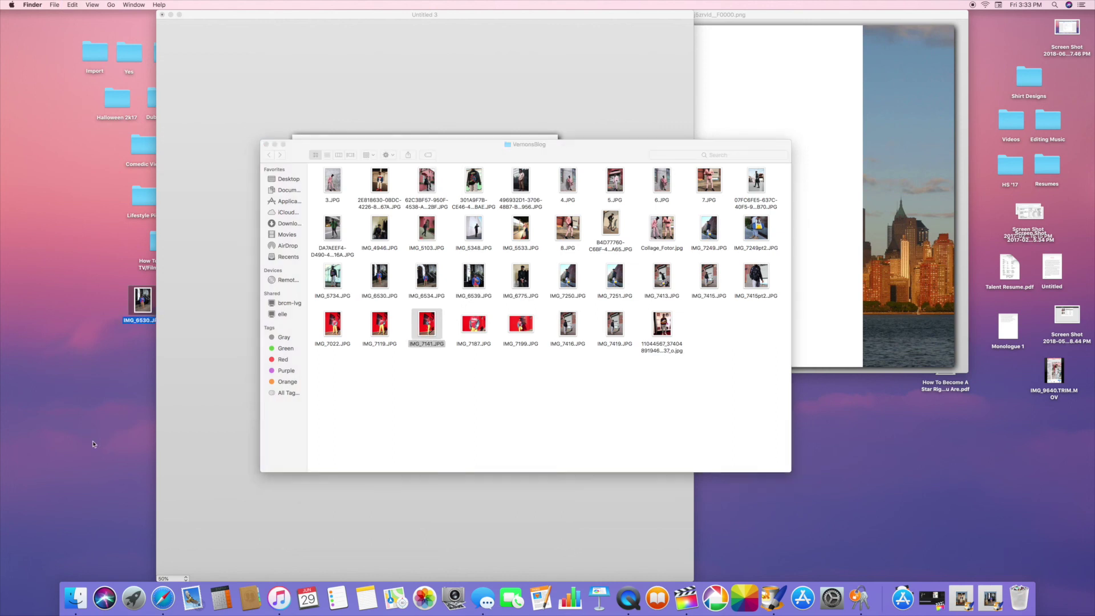
pyautogui.doubleClick(1072, 461)
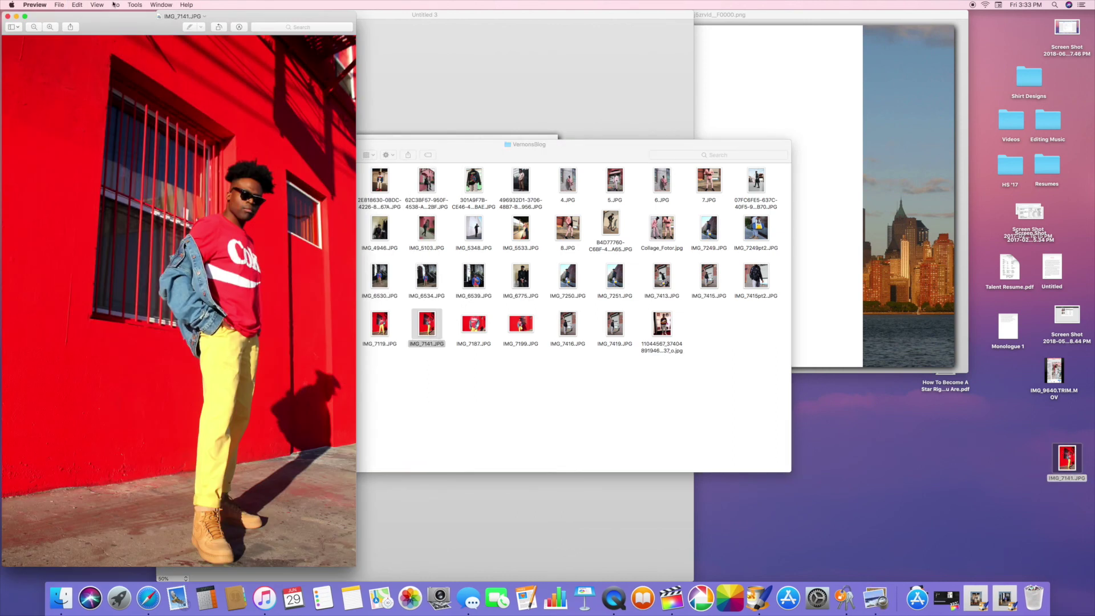
# - Resize the red-wall photo to 850 pixels wide and copy the whole image
pyautogui.click(135, 4)
pyautogui.click(149, 45)
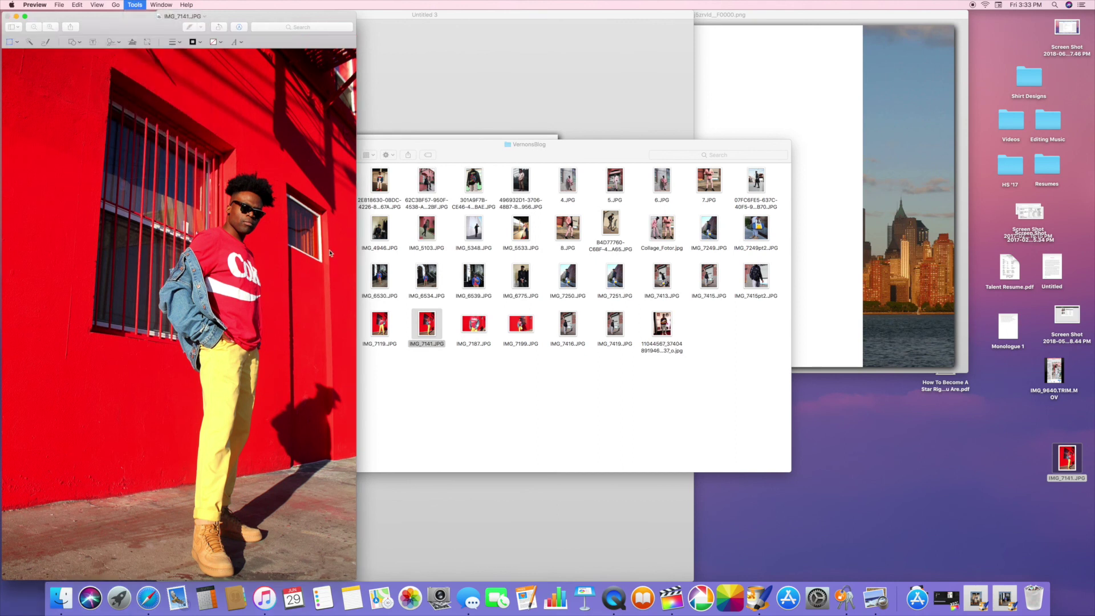
pyautogui.press('Tab')
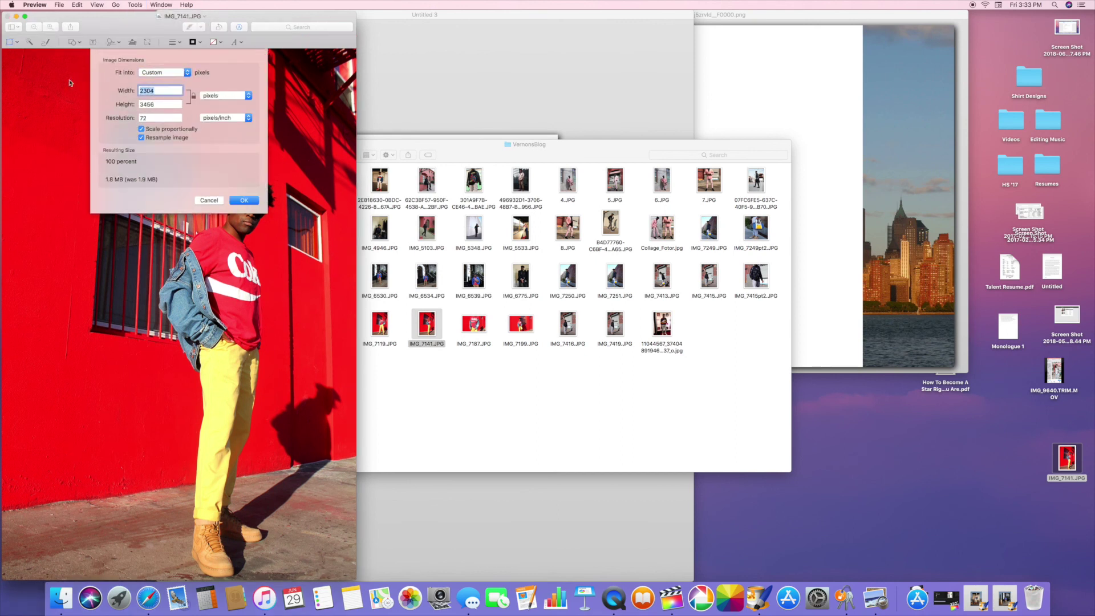
pyautogui.write('850')
pyautogui.click(244, 200)
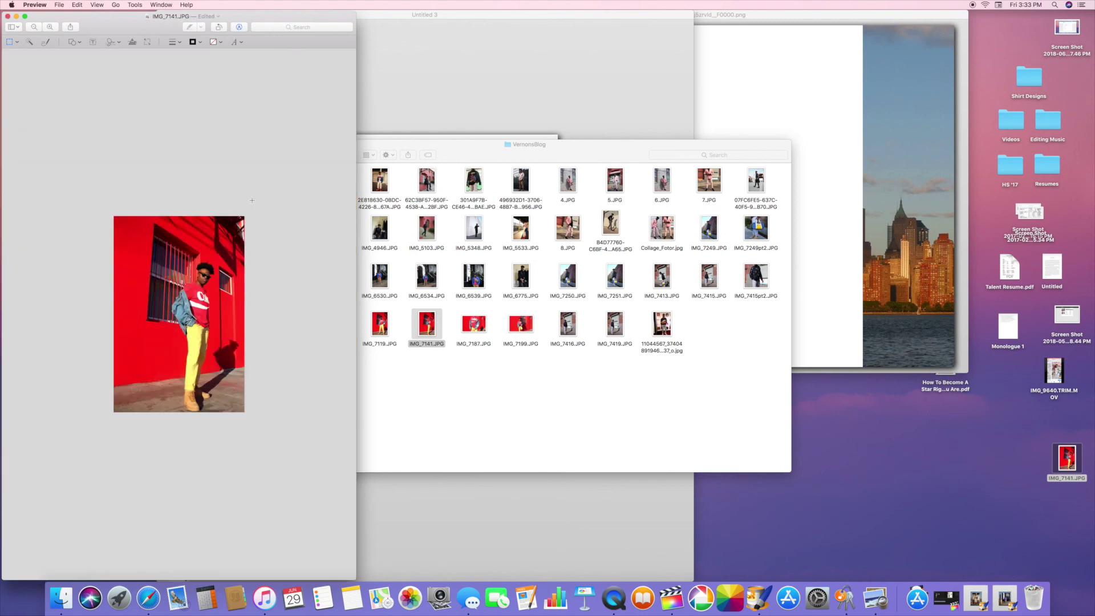
pyautogui.press('super+a')
pyautogui.press('super+c')
# - Paste the red-wall photo into Untitled 3, right of the skyline strip
pyautogui.click(512, 150)
pyautogui.click(348, 144)
pyautogui.click(477, 186)
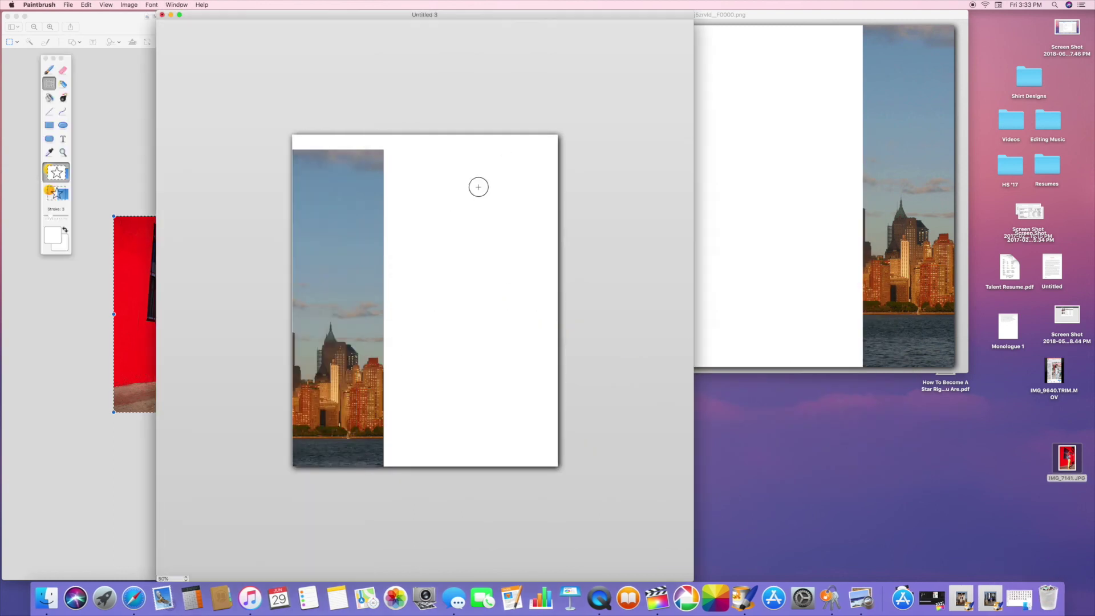
pyautogui.press('super+v')
pyautogui.moveTo(382, 242); pyautogui.dragTo(444, 279)
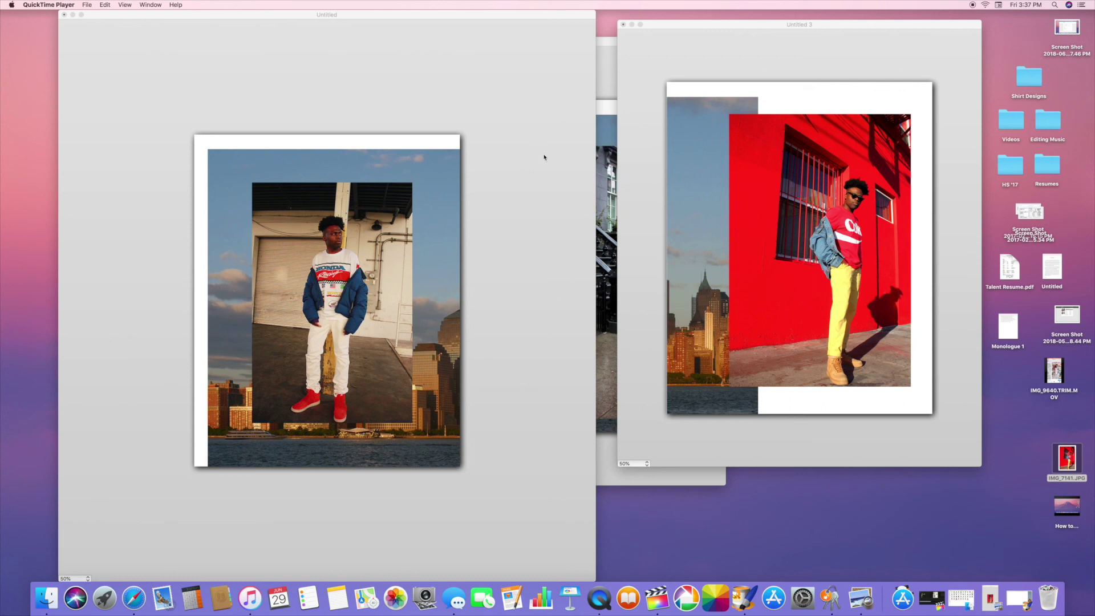
# - Move the first collage left and shrink the Untitled 2 and Untitled 3 windows beside it
pyautogui.moveTo(496, 15); pyautogui.dragTo(445, 14)
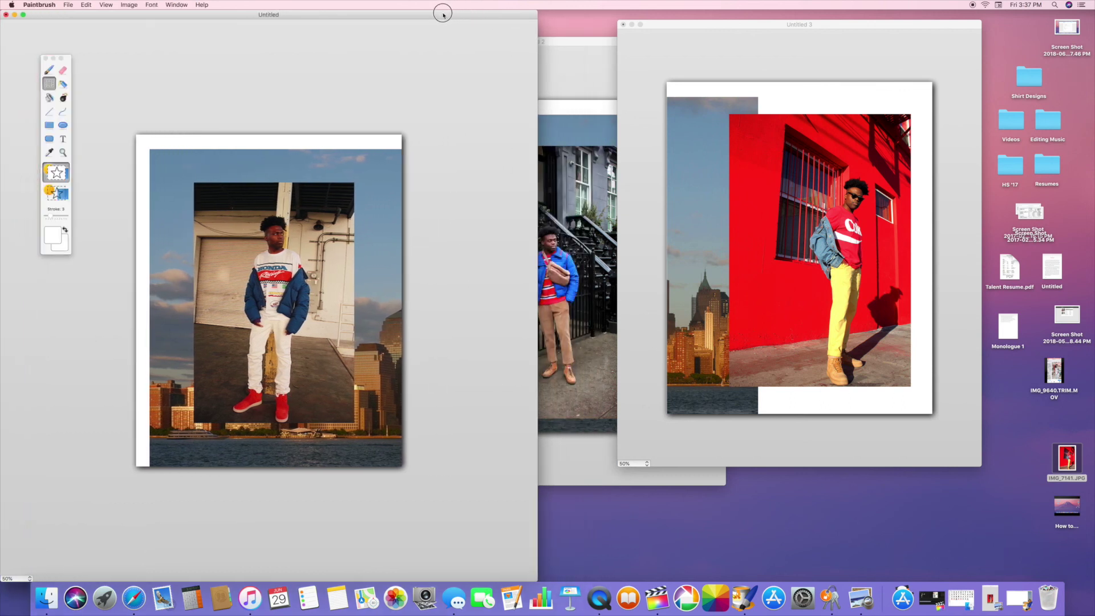
pyautogui.click(562, 44)
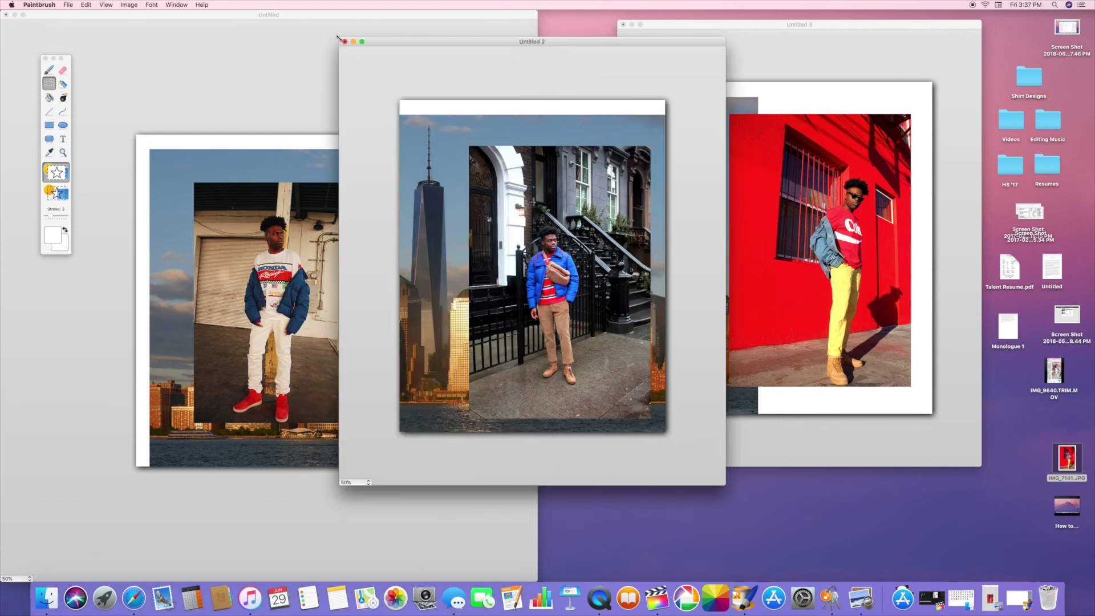
pyautogui.moveTo(338, 39); pyautogui.dragTo(462, 119)
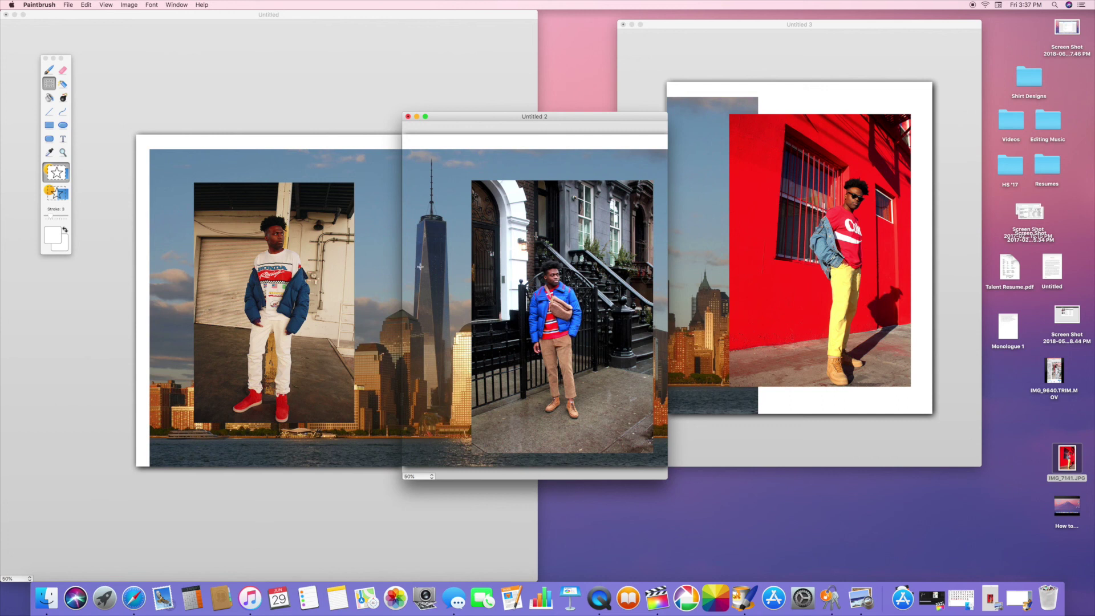
pyautogui.click(723, 29)
pyautogui.moveTo(621, 22); pyautogui.dragTo(710, 129)
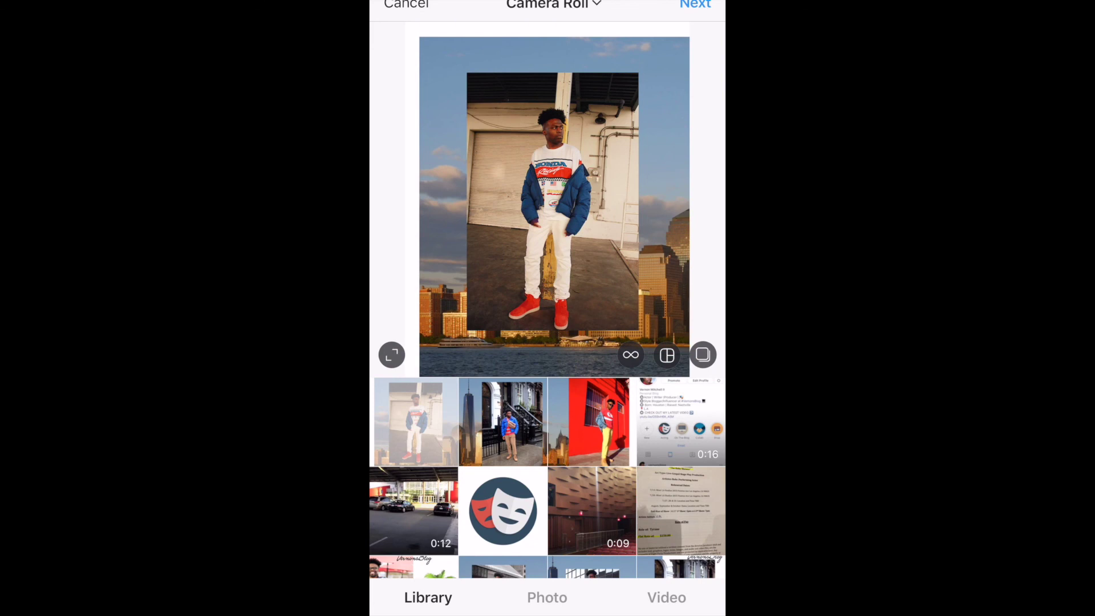
# - Add the stairs and red-wall collages to the post, keep Normal filter, and reach New Post
pyautogui.click(703, 354)
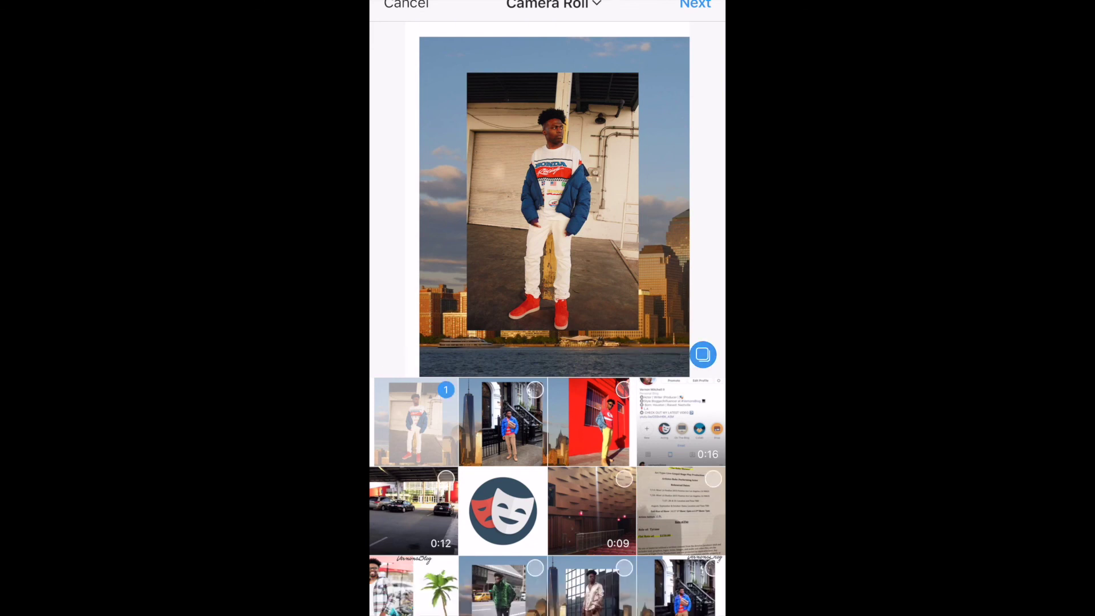
pyautogui.click(502, 422)
pyautogui.click(590, 422)
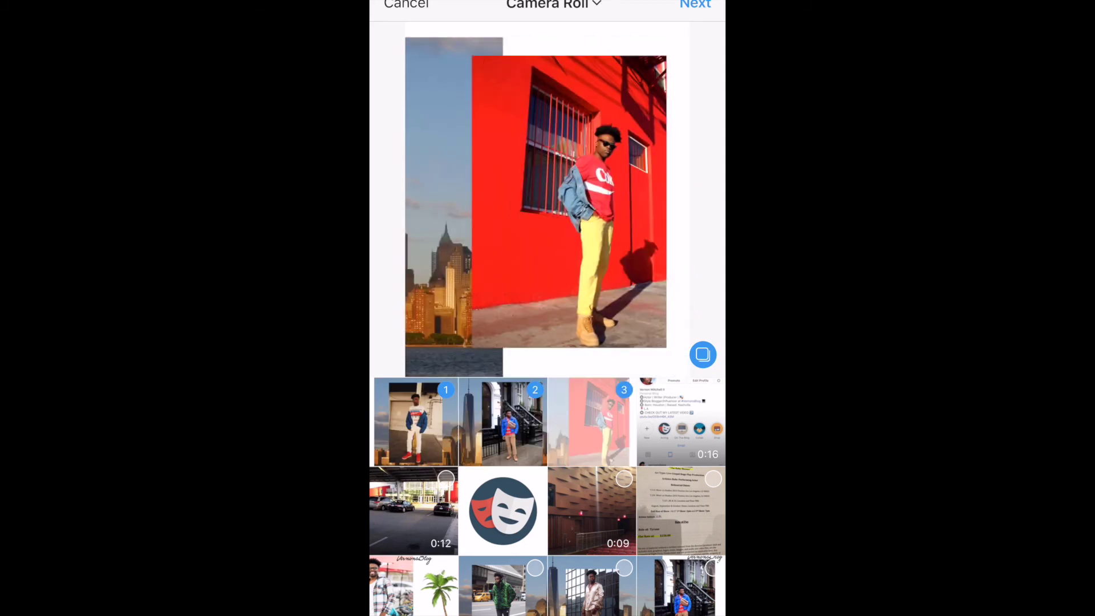
pyautogui.click(695, 5)
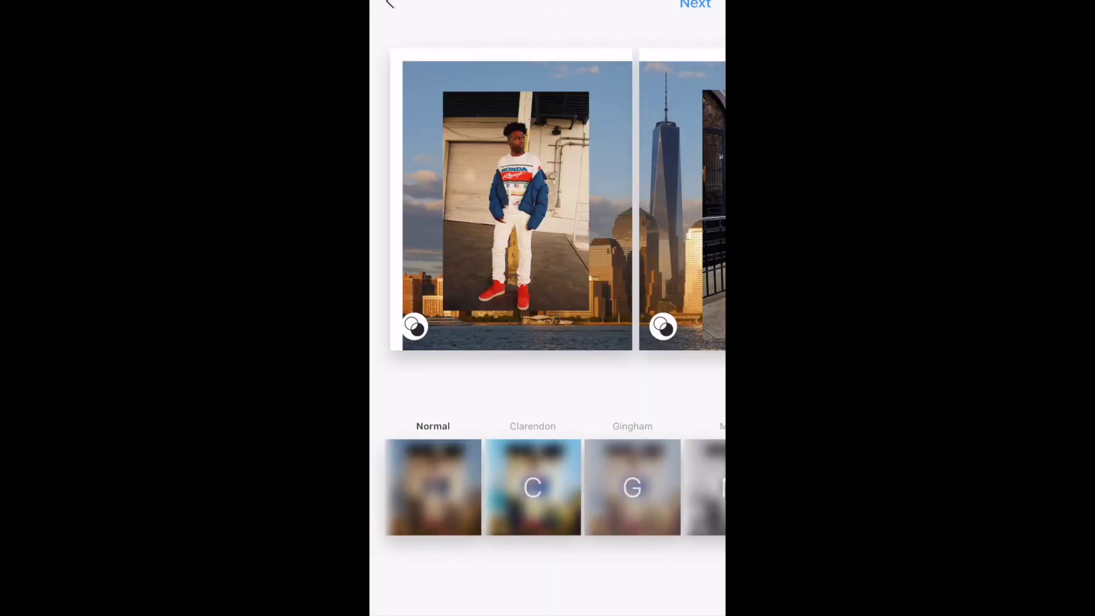
pyautogui.hscroll(5, 547, 200)
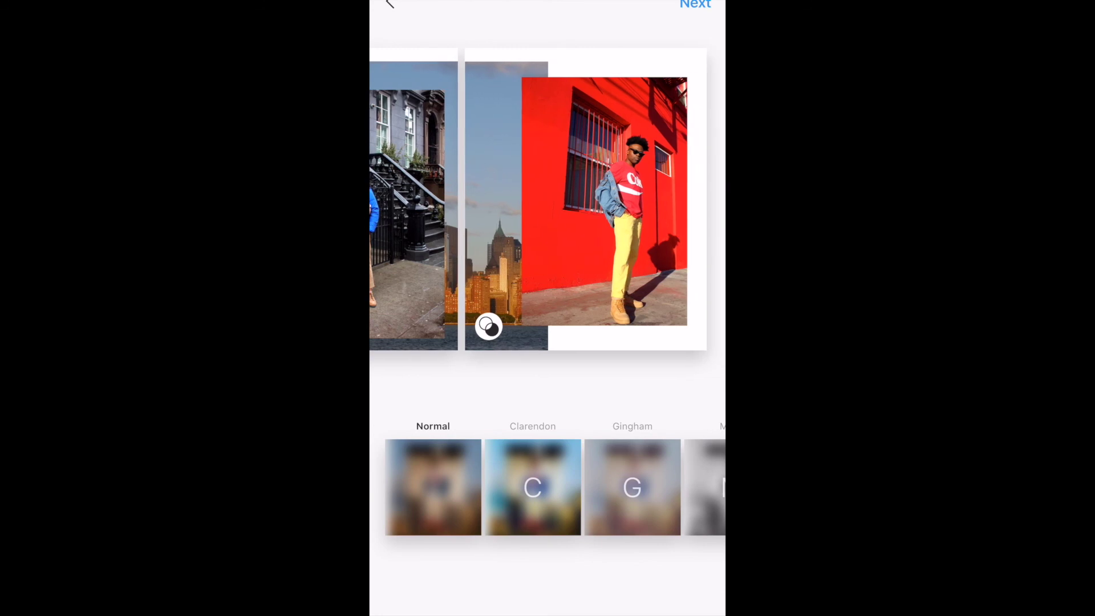
pyautogui.click(696, 4)
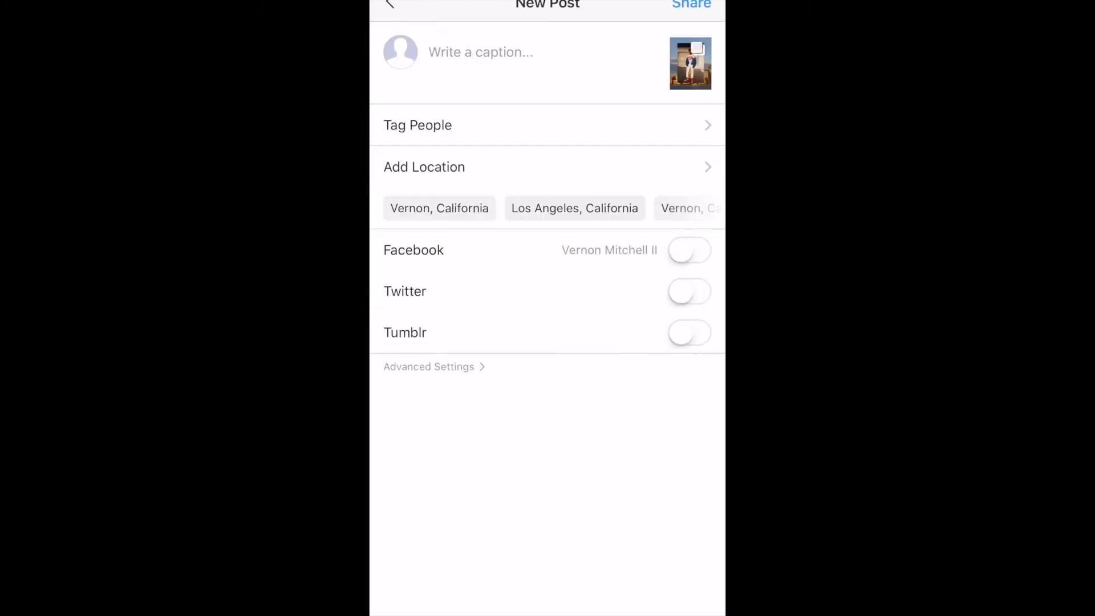